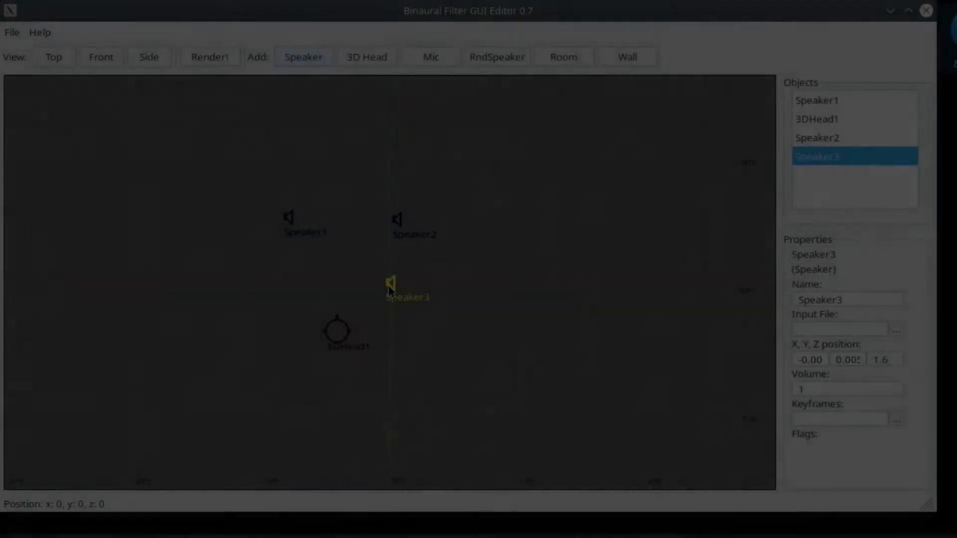
Step: Move Speaker3 to about x 0.70, y 0.60 and 3DHead1 to about x 0.15, y -0.07
drag(387, 286, 480, 210)
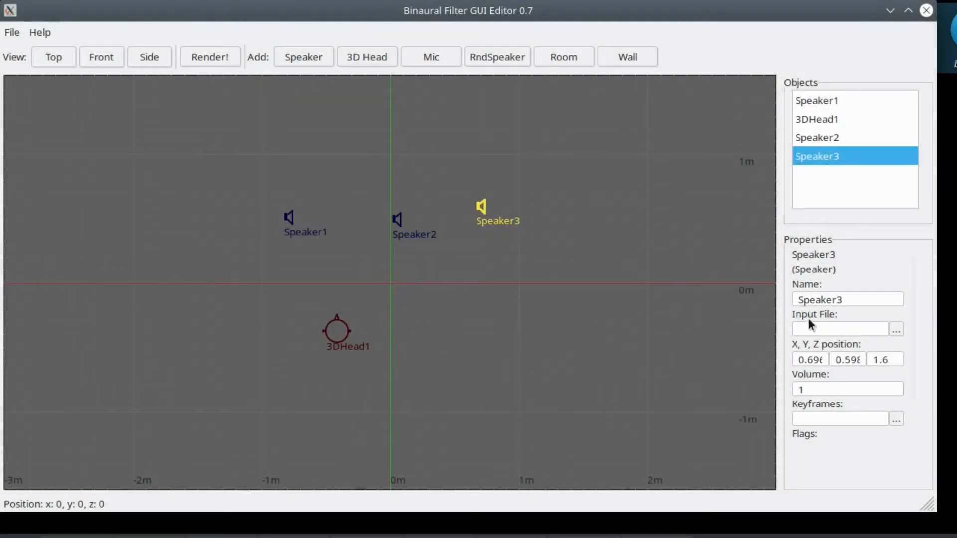
drag(333, 331, 408, 296)
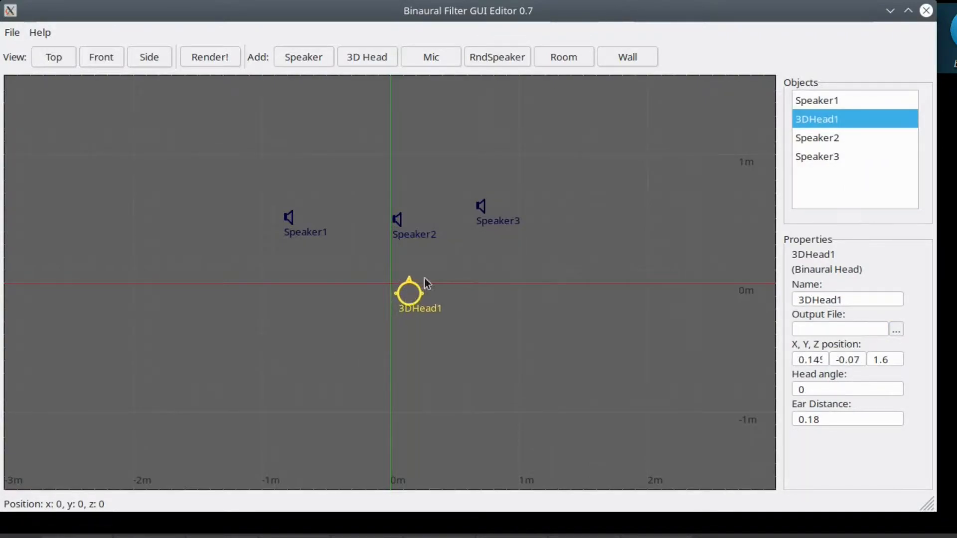
Step: Add a room, pull its Front Wall in to about y -0.49 and stretch its right wall out to about x 3.3 m
click(565, 57)
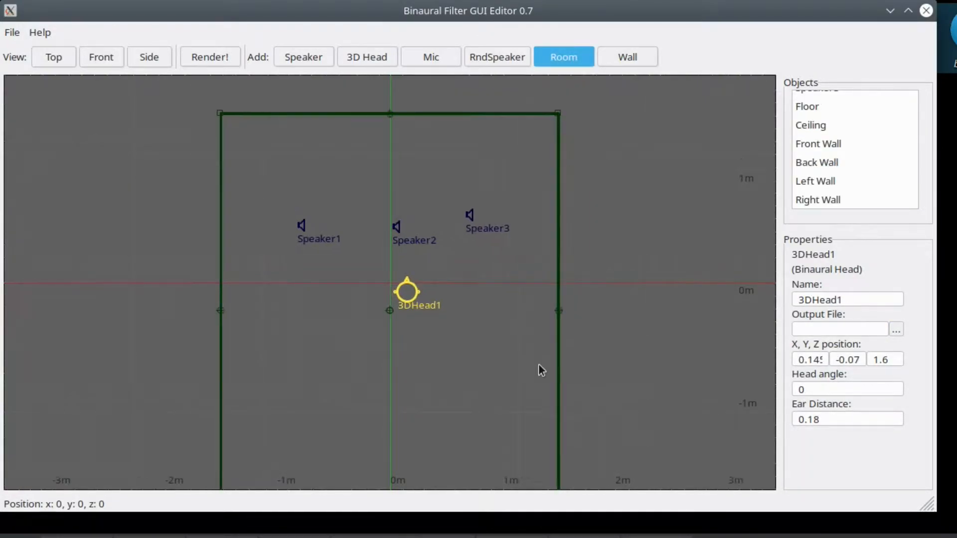
click(537, 479)
drag(537, 479, 562, 331)
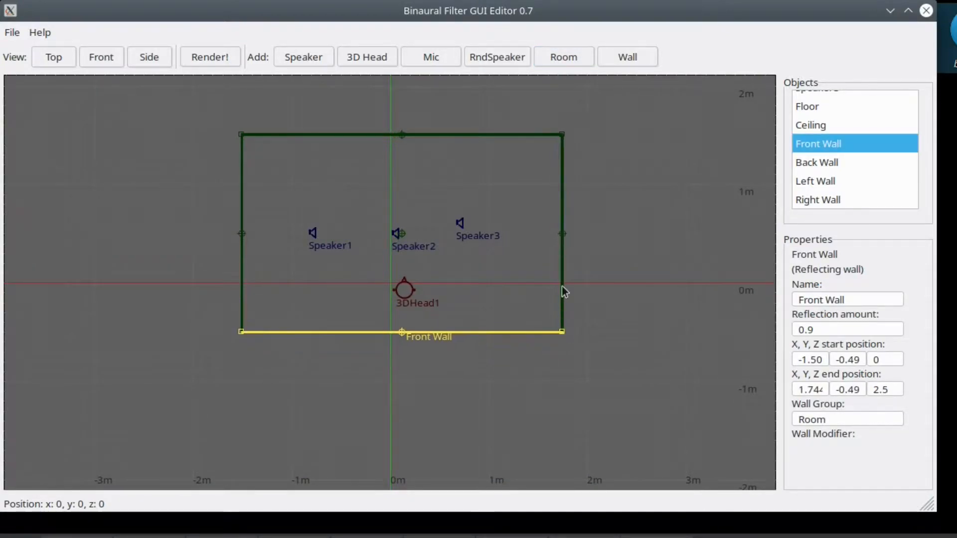
click(562, 234)
drag(559, 234, 710, 252)
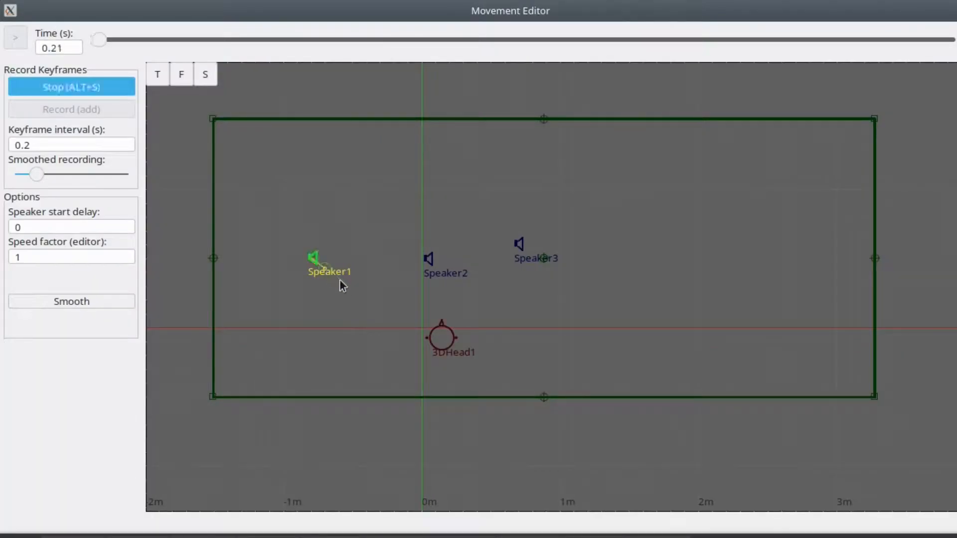
Step: Record a movement path for Speaker1 that loops around 3DHead1, and resize the spawn area of RndSpeaker1 from its end corner
drag(447, 317, 513, 338)
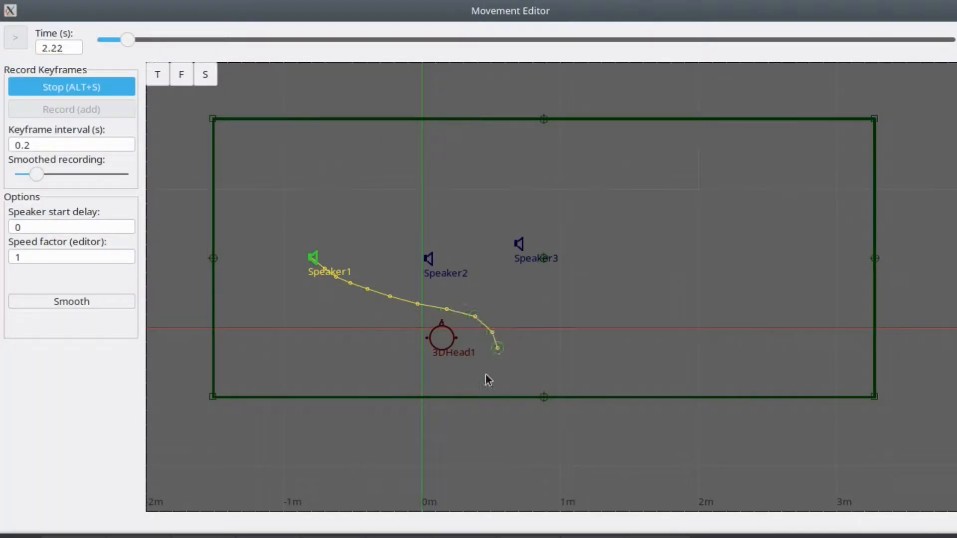
mouse_move(377, 344)
mouse_down()
mouse_move(390, 305)
mouse_move(460, 311)
mouse_up()
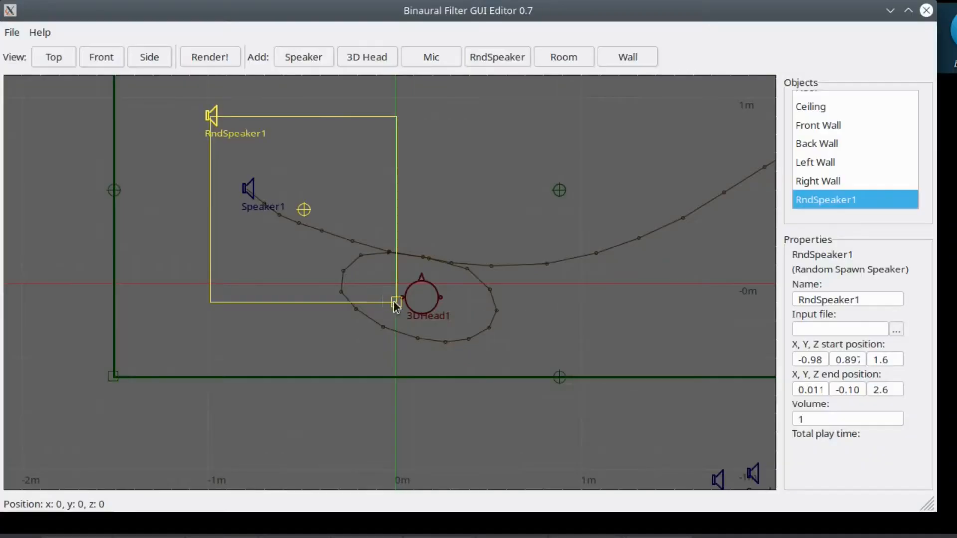
drag(396, 308, 697, 360)
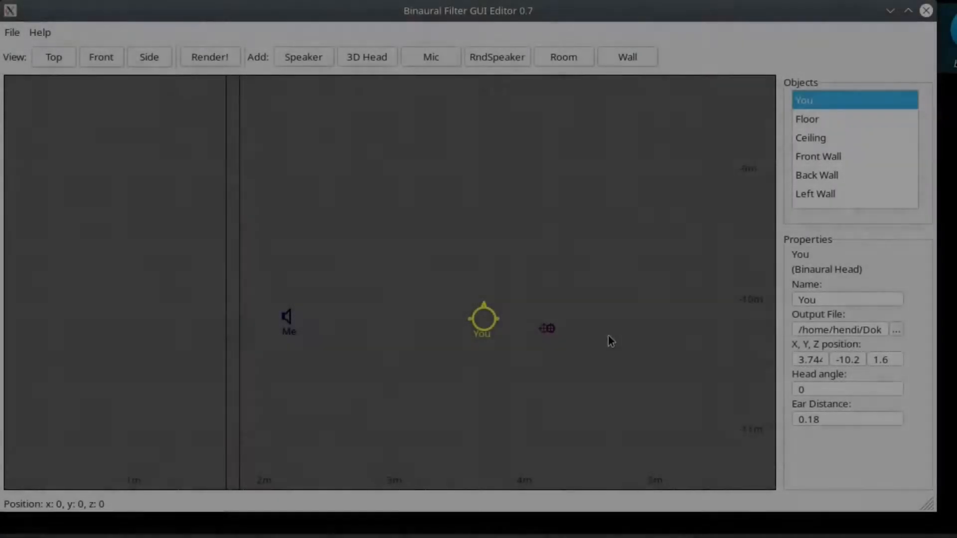
Step: Examine the hall scenes containing the Me speaker and the You head, including the top, front and side views
scroll(530, 324, down, 10)
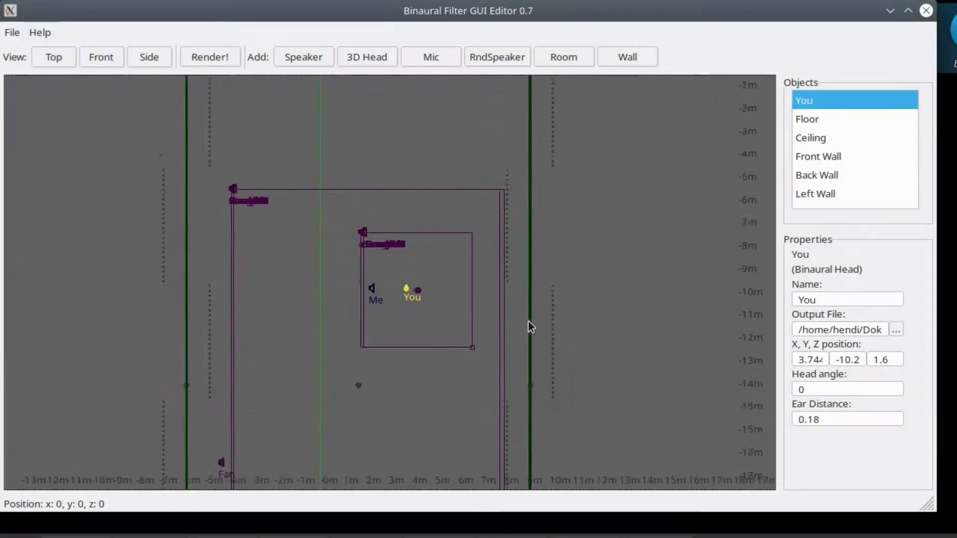
scroll(530, 324, down, 4)
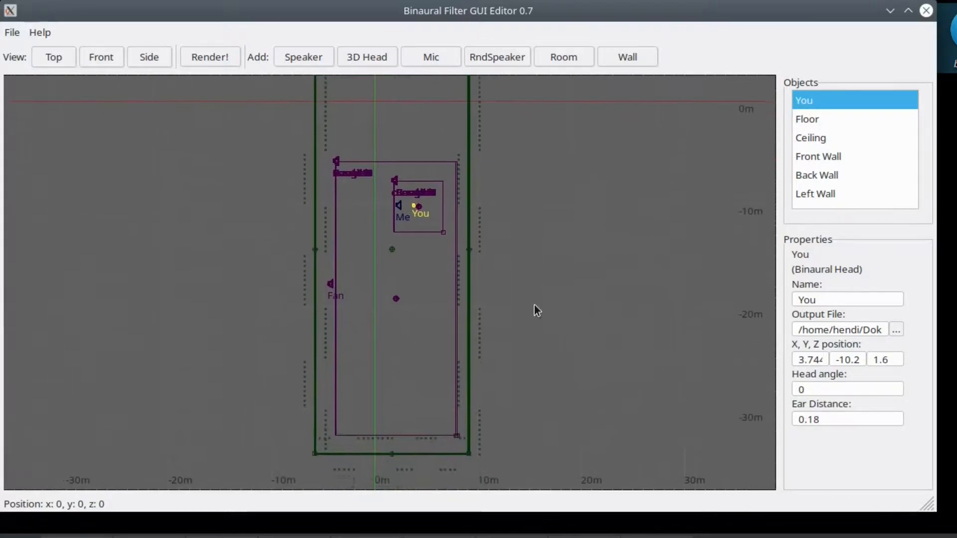
drag(535, 331, 537, 378)
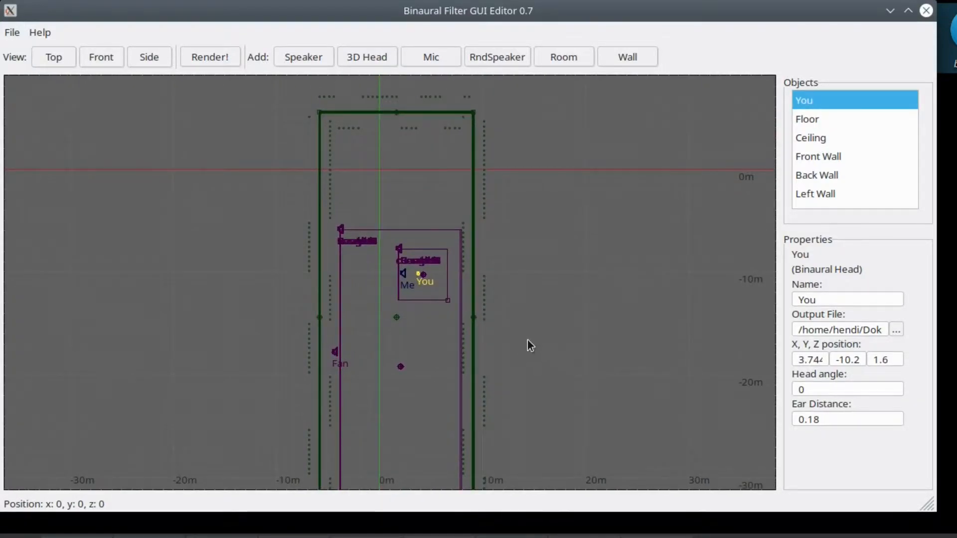
click(120, 65)
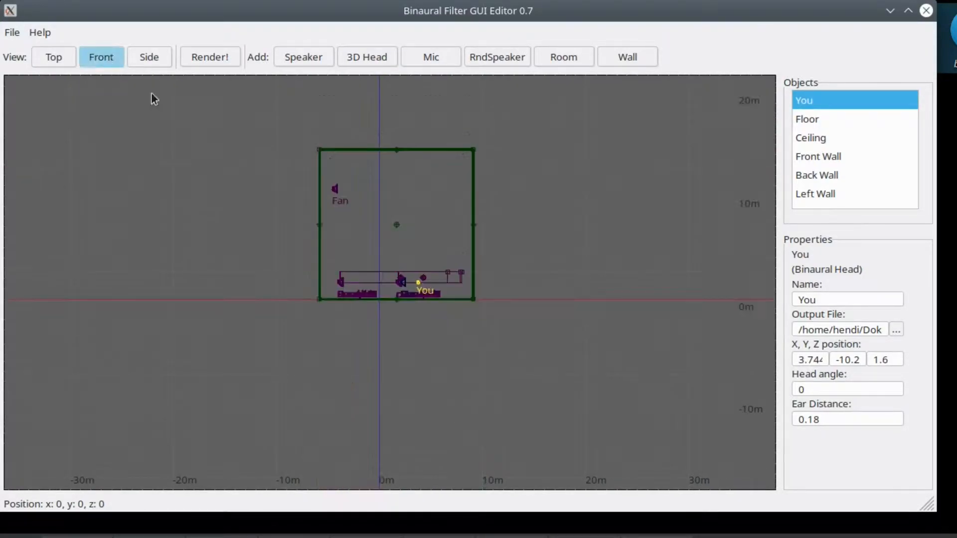
click(145, 58)
scroll(460, 291, up, 5)
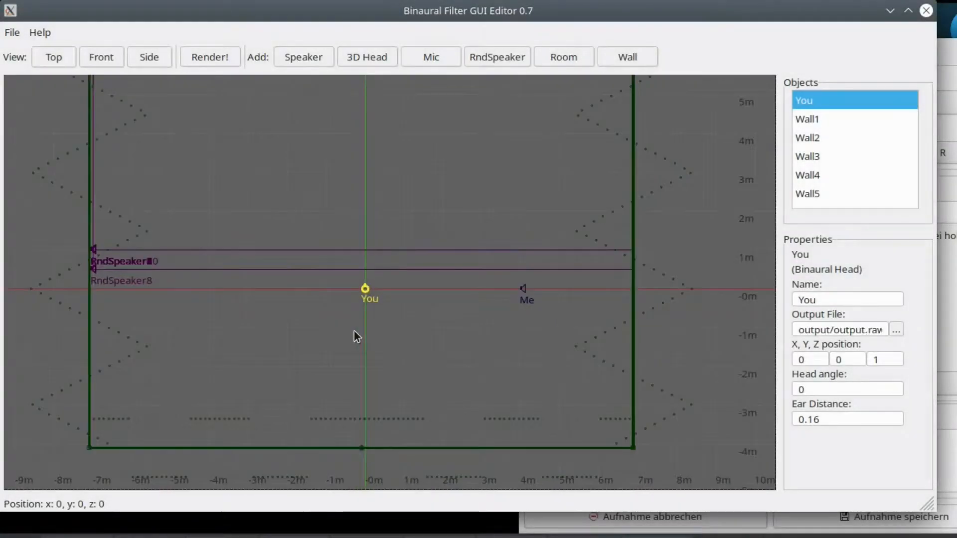
scroll(355, 328, down, 6)
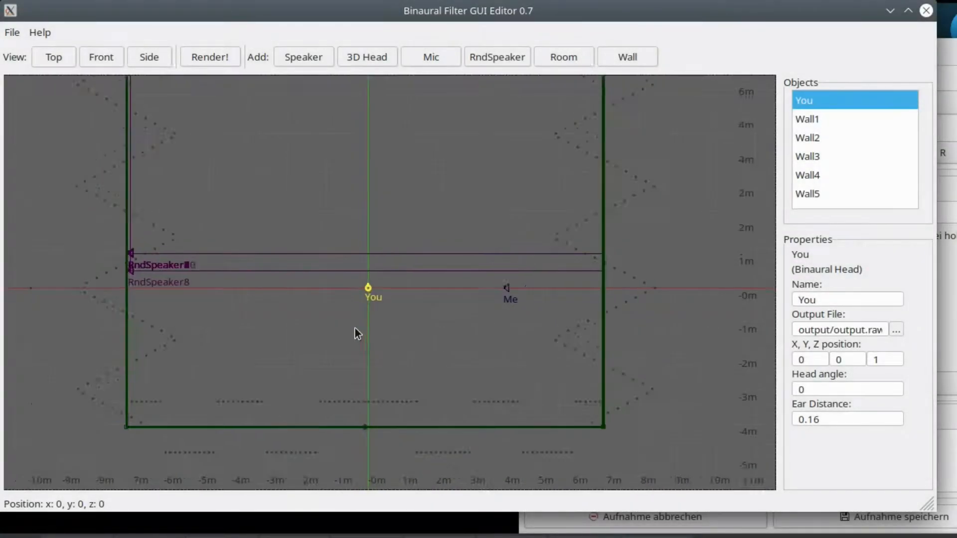
drag(424, 208, 406, 535)
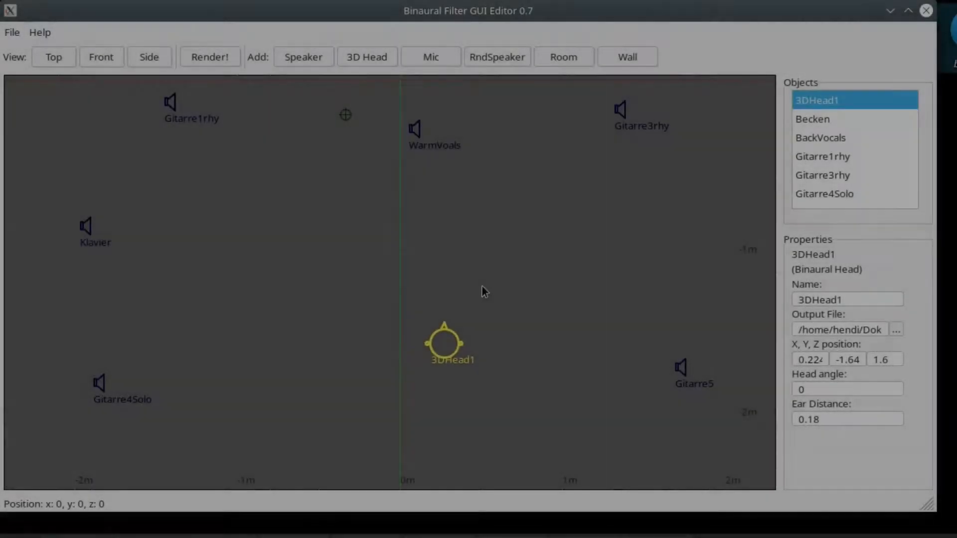
Step: Move 3DHead1 among the guitar, piano and vocal speakers to about x 0.17, y -1.78 and look over the layout
drag(482, 286, 457, 317)
drag(311, 258, 445, 226)
scroll(463, 313, down, 5)
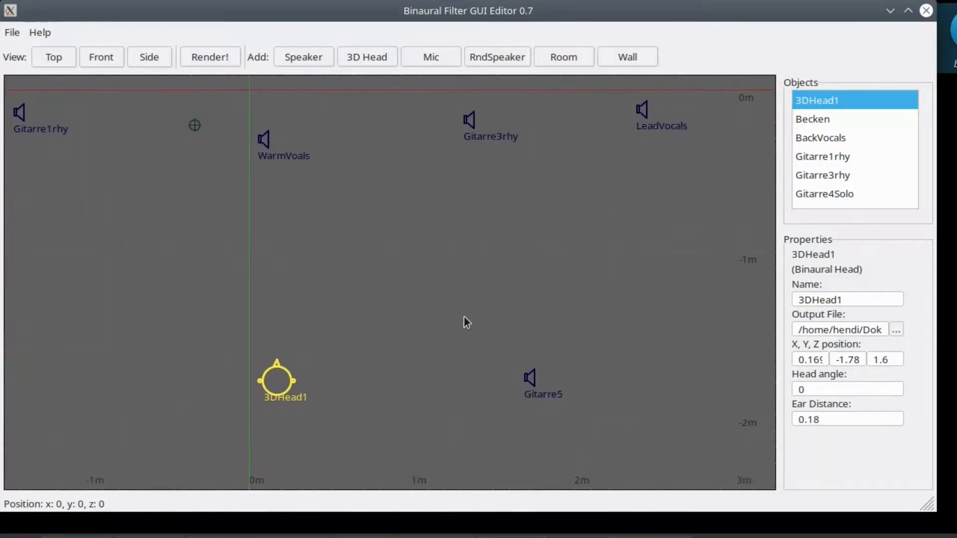
drag(382, 282, 427, 329)
scroll(417, 303, down, 1)
drag(199, 266, 222, 298)
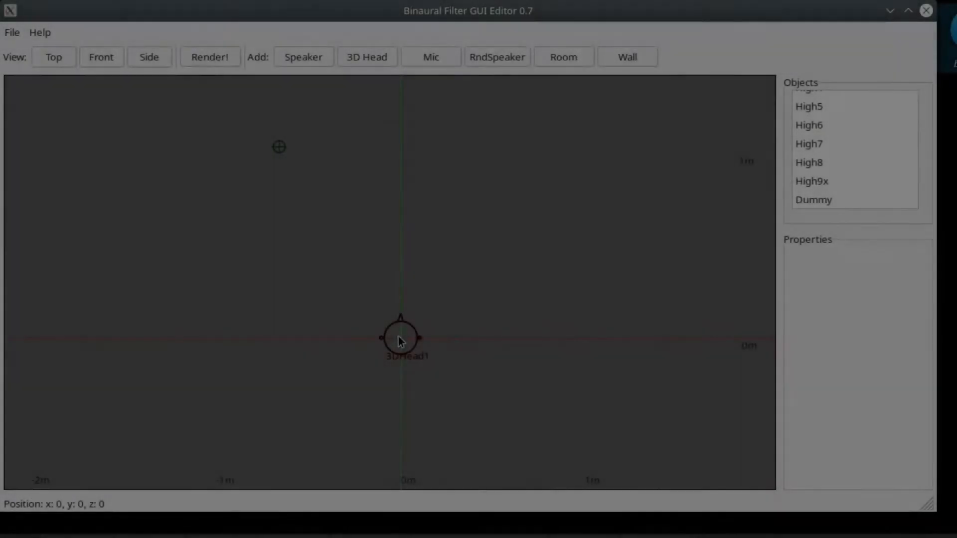
Step: Examine the arrangement of the Bass, Mid and High speakers around 3DHead1 inside the room
click(398, 336)
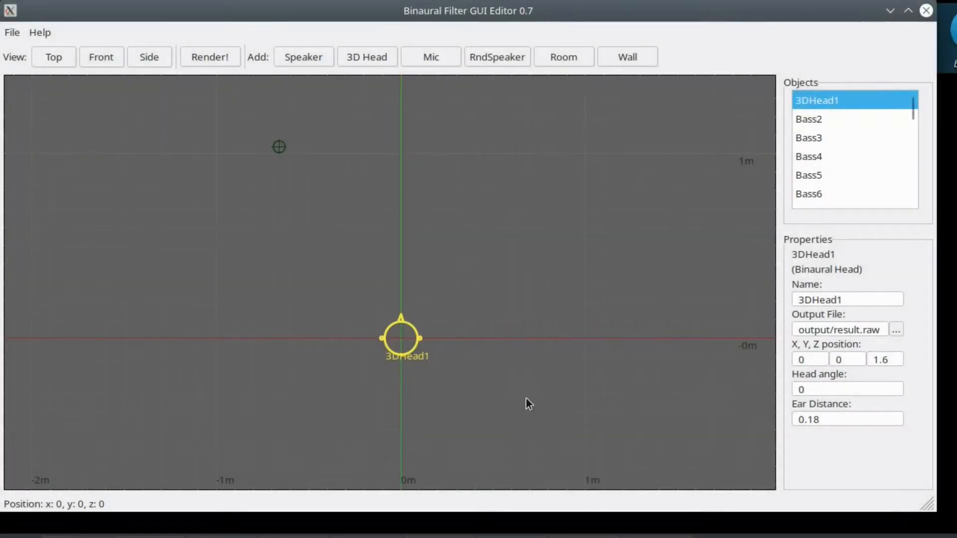
scroll(521, 382, down, 5)
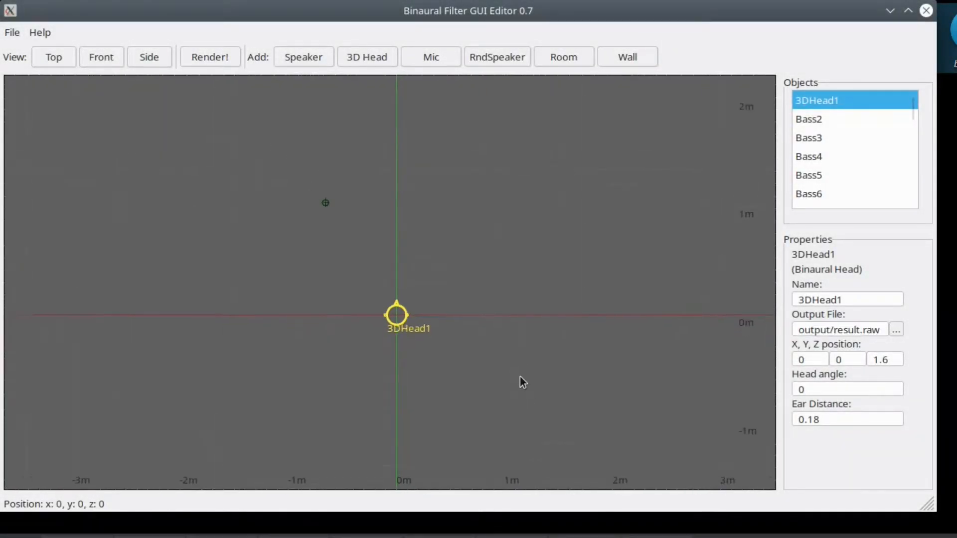
scroll(480, 337, down, 2)
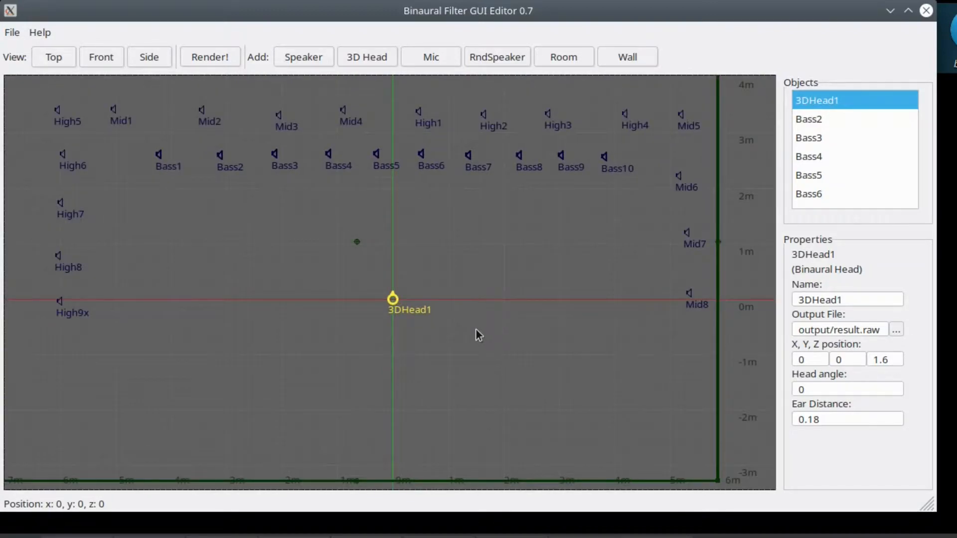
scroll(482, 311, down, 3)
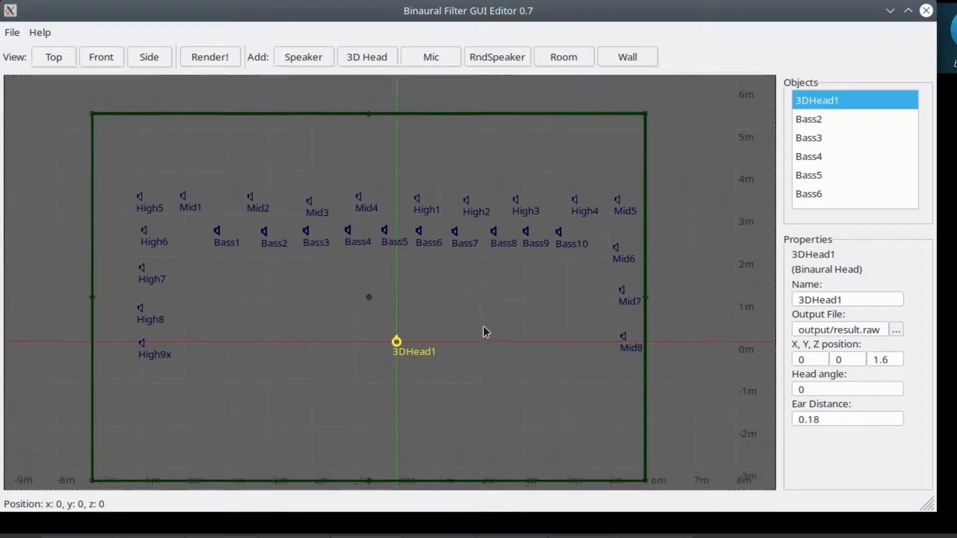
scroll(492, 337, up, 2)
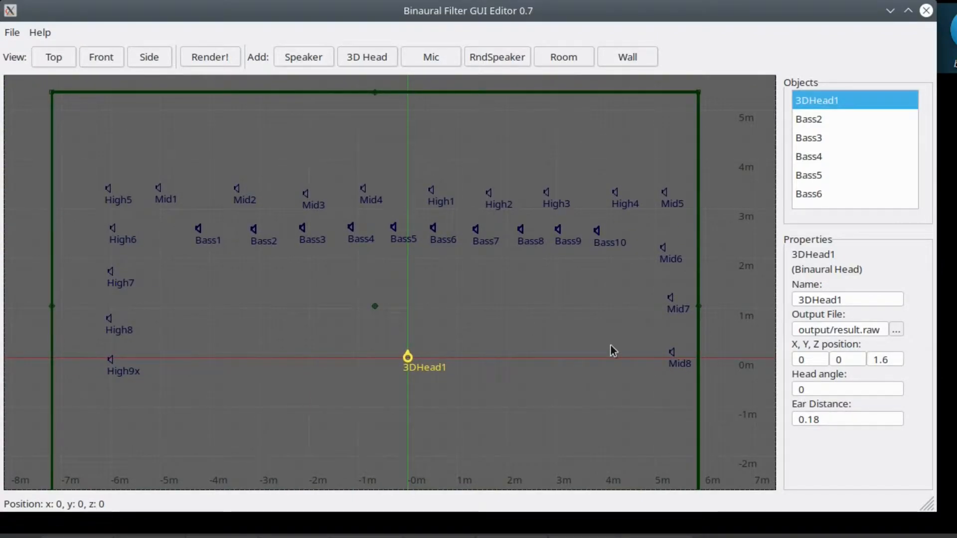
scroll(218, 356, up, 3)
drag(227, 350, 219, 435)
drag(559, 420, 399, 318)
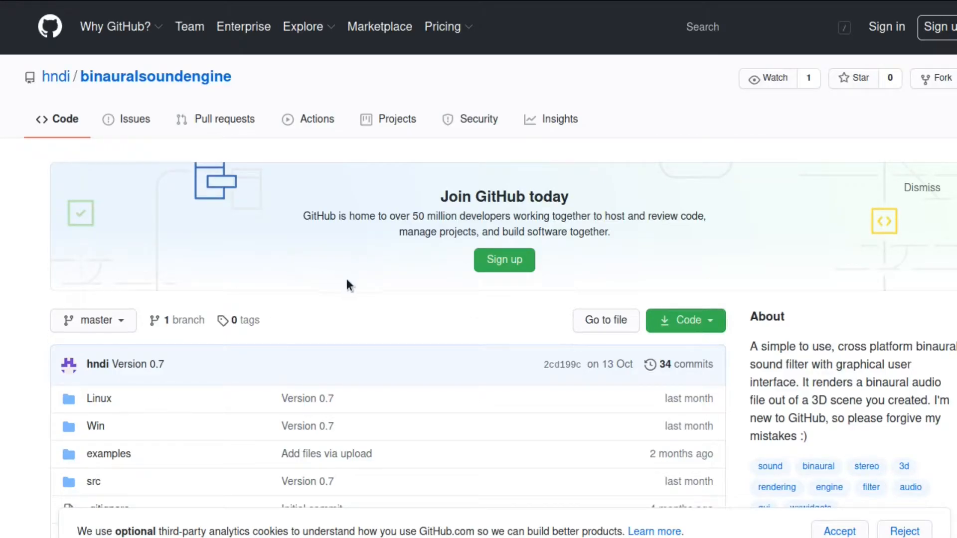
Step: Download the binauralsoundengine repository as a ZIP from GitHub and open it with Ark
click(684, 325)
click(549, 469)
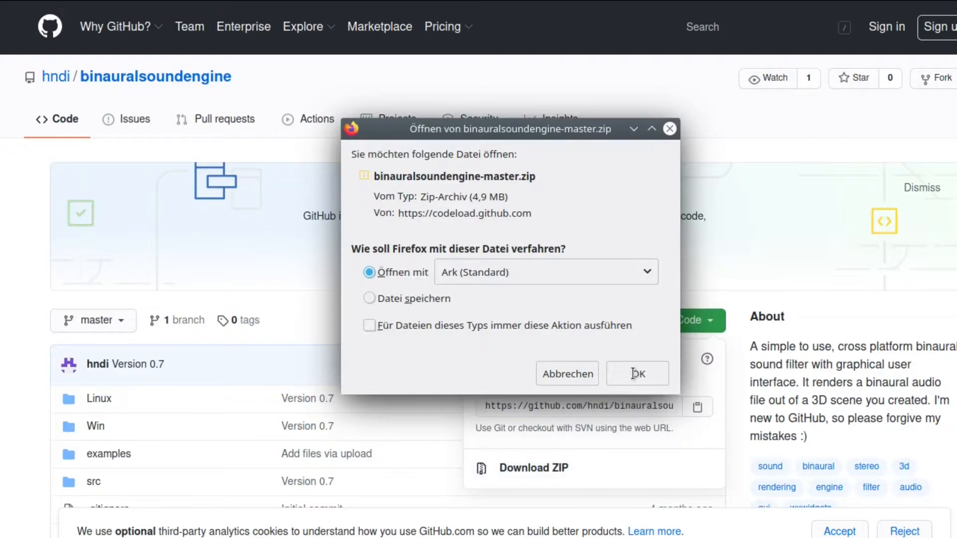
click(633, 372)
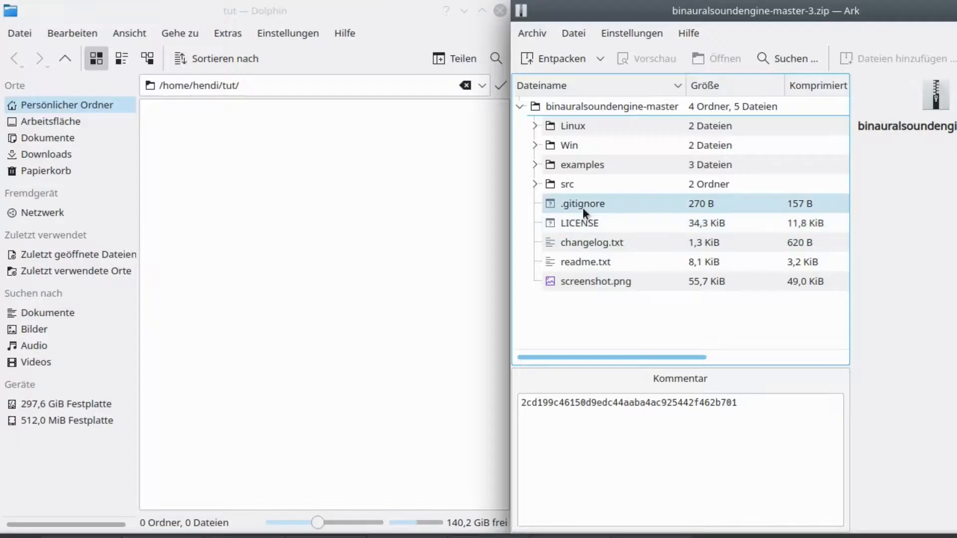
Step: Extract the whole binauralsoundengine-master archive into the tut folder and launch BinauralFilterGUI from its Linux folder
key(ctrl+a)
drag(561, 110, 343, 232)
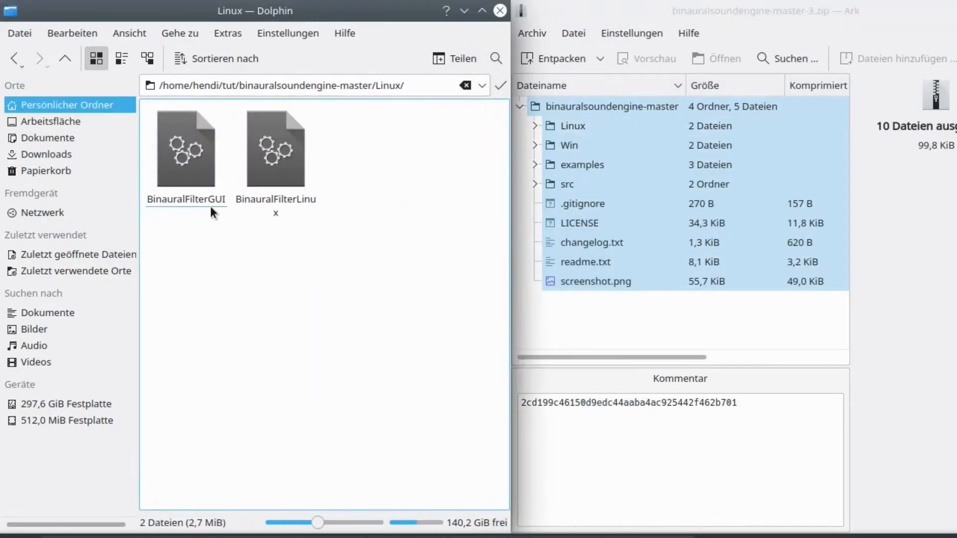
click(200, 170)
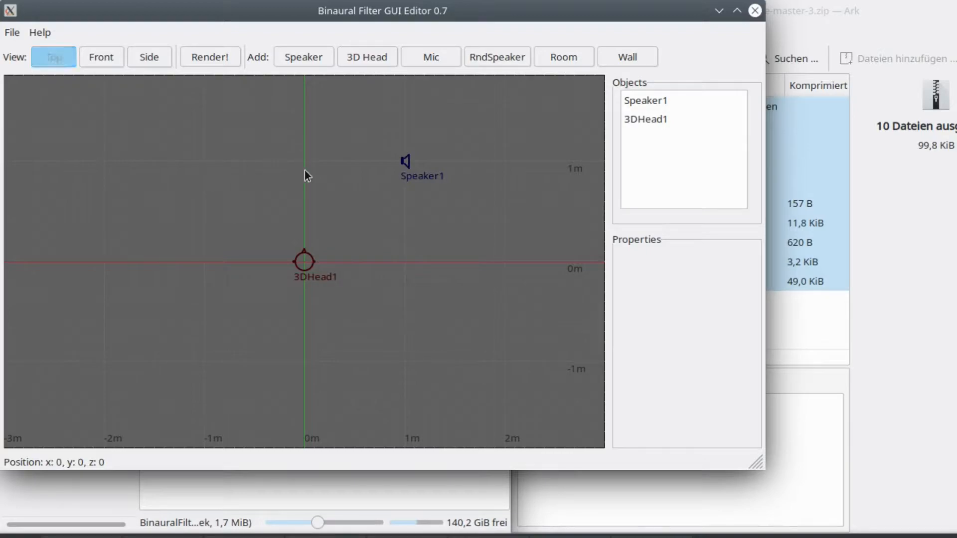
Step: Move Speaker1 to about x 1.27, y 0.62, and shift it again in the front view
drag(305, 175, 280, 194)
click(382, 185)
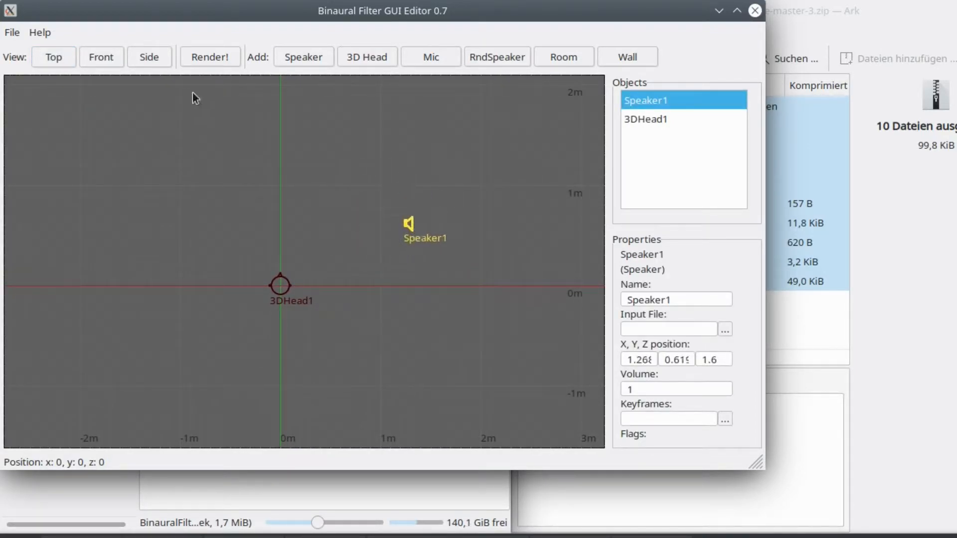
click(113, 57)
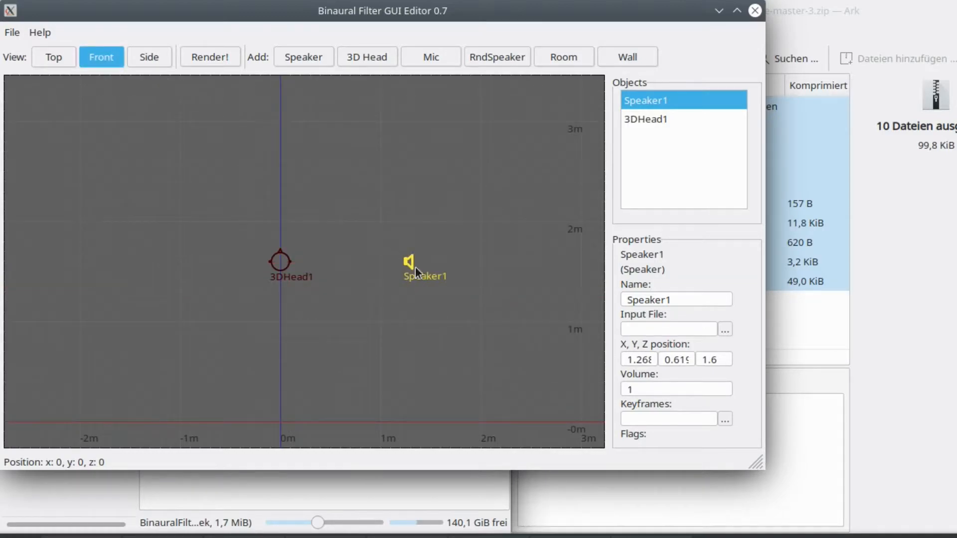
drag(416, 261, 442, 271)
scroll(697, 339, down, 2)
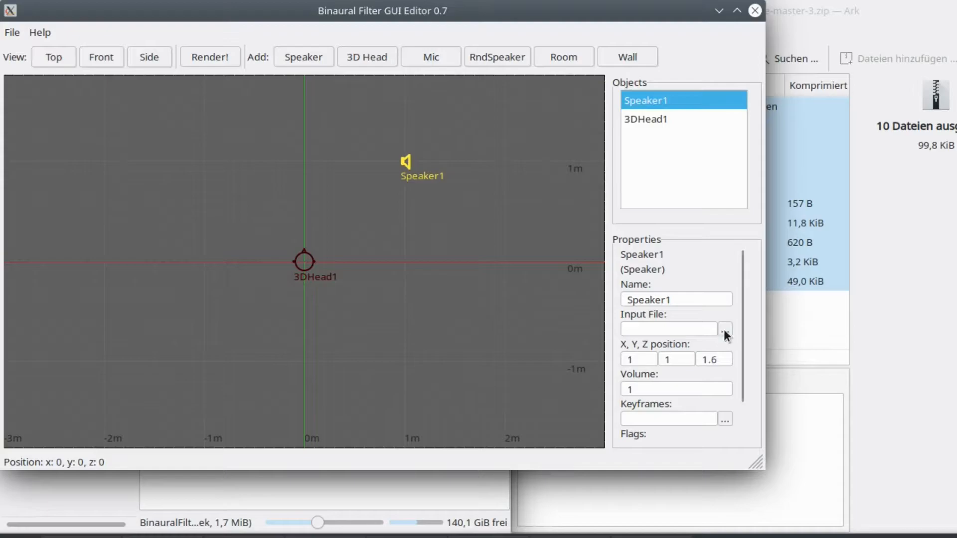
Step: Load noise.raw from the binauralsoundengine-master examples folder as Speaker1's input file
click(723, 330)
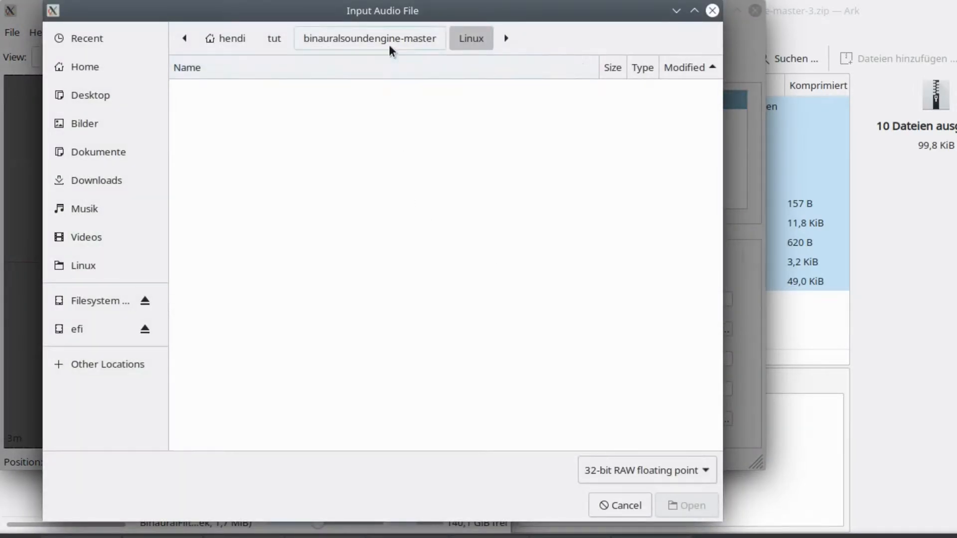
click(389, 44)
double_click(238, 112)
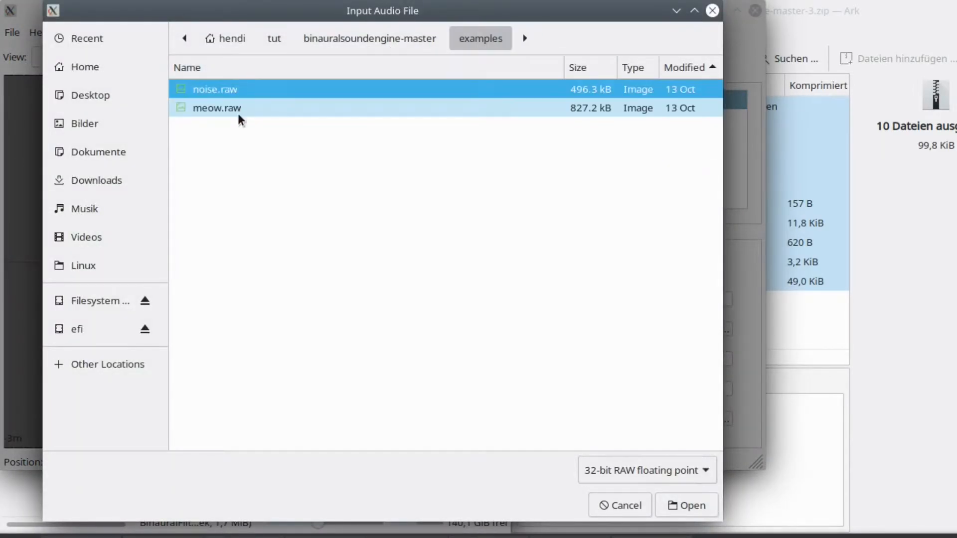
double_click(217, 91)
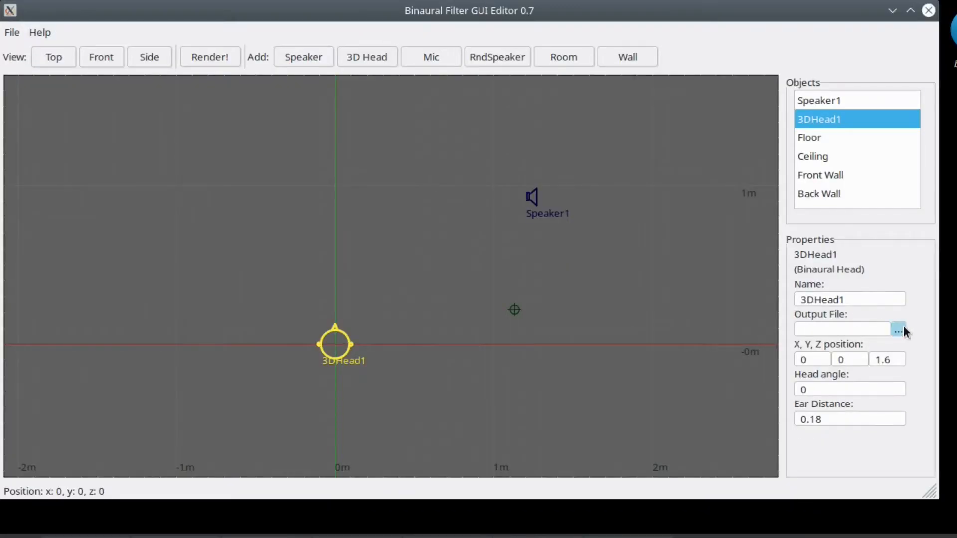
Step: Set the output file of 3DHead1 to output.raw
click(902, 328)
text(output.raw)
key(Return)
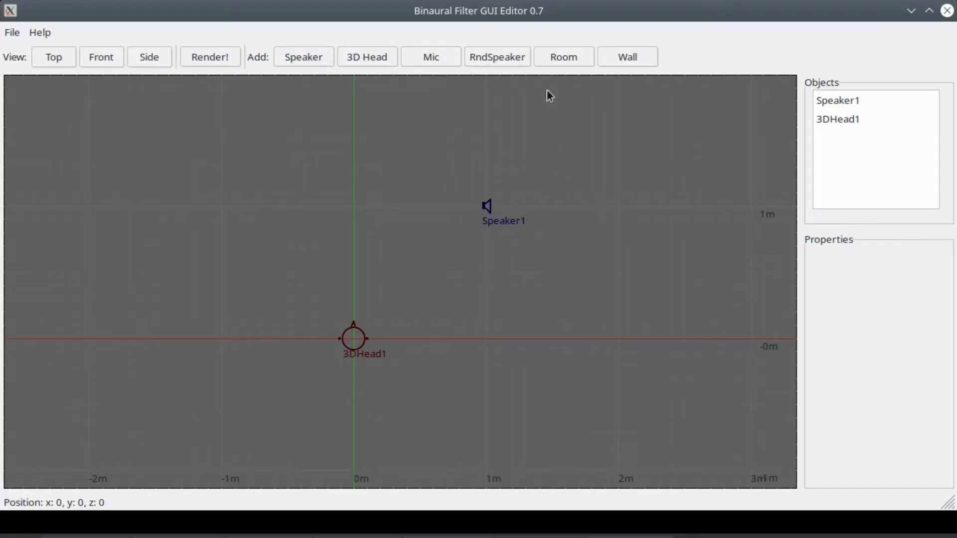
Step: Add a room around Speaker1 and 3DHead1
click(572, 57)
scroll(543, 250, down, 1)
scroll(543, 250, down, 2)
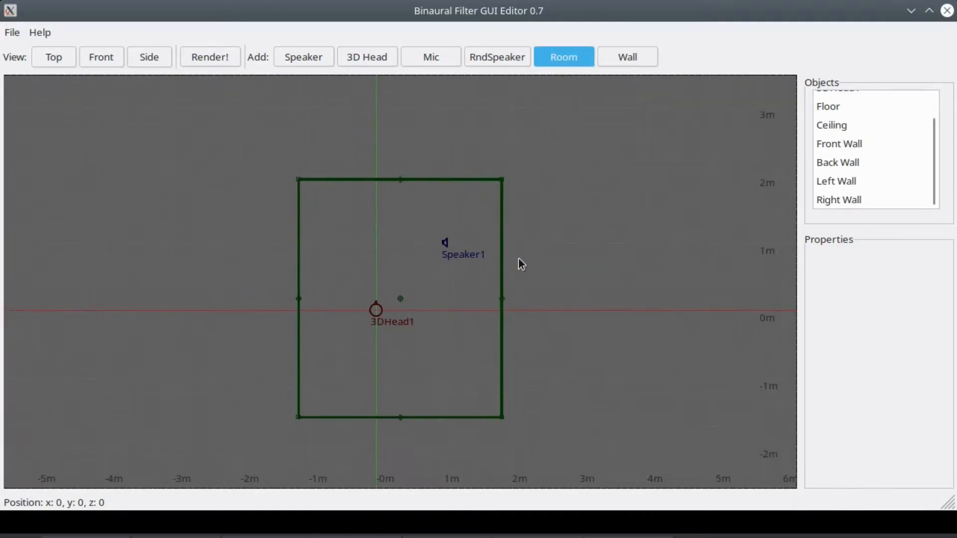
Step: Enlarge the room to about 7.5 m by 5.7 m and edit the Left Wall's reflection amount
click(502, 302)
drag(503, 302, 707, 102)
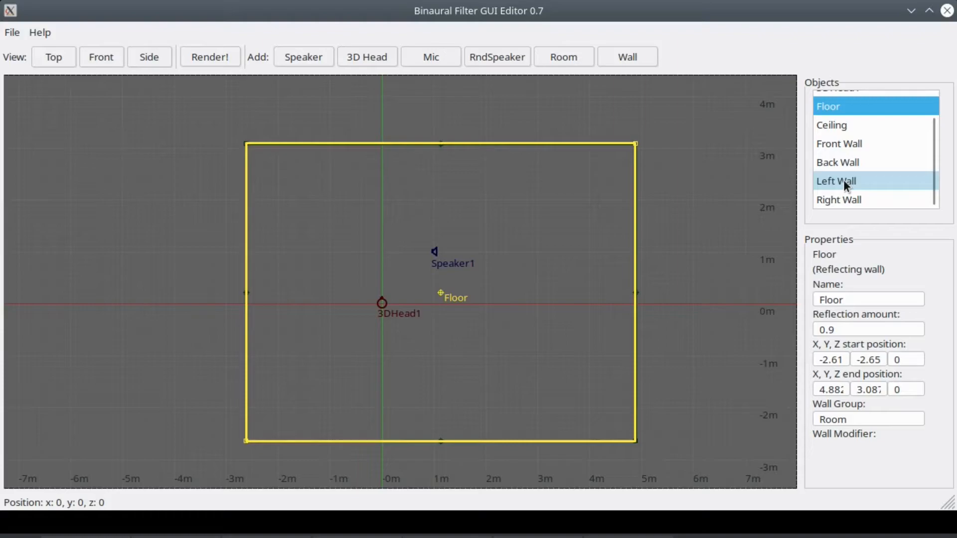
click(845, 186)
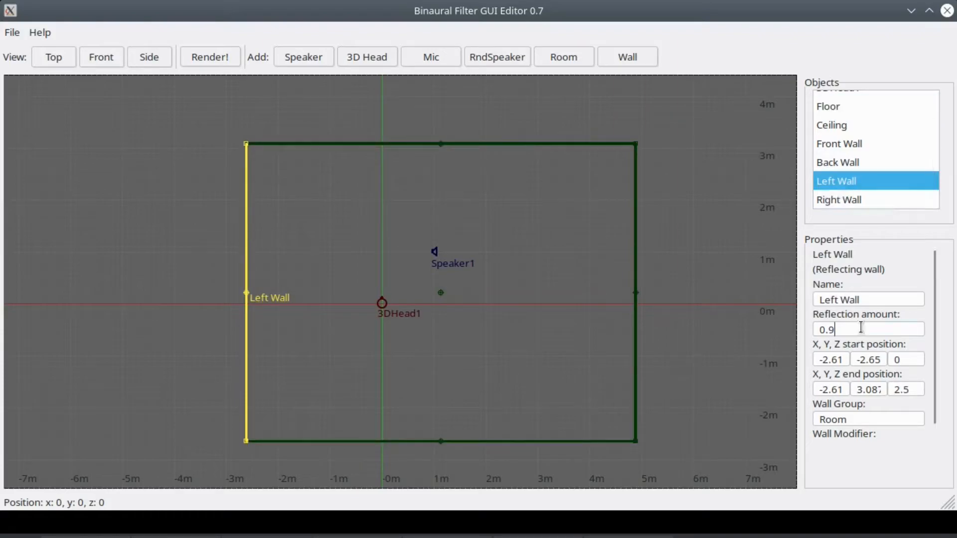
text(2)
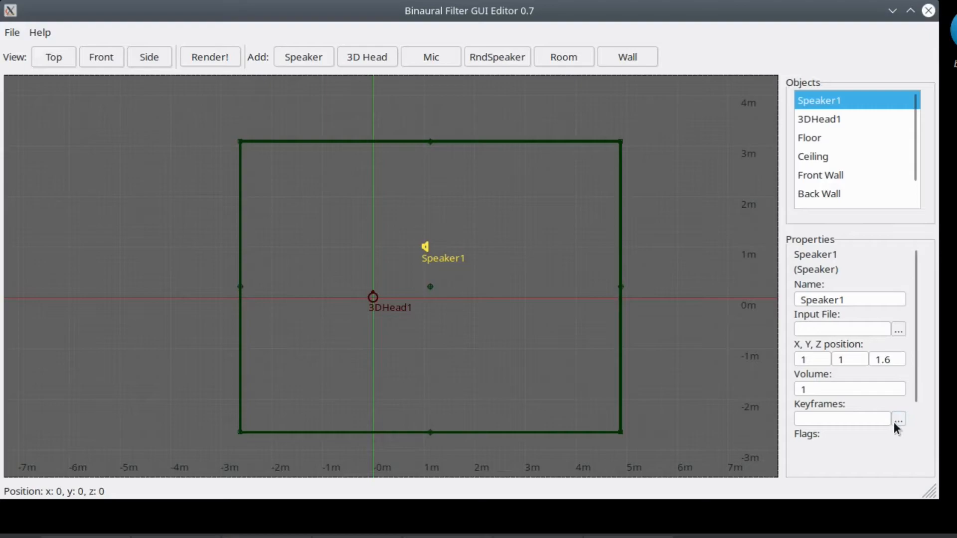
Step: Open the Movement Editor for Speaker1's keyframes with its window fully in view
click(893, 423)
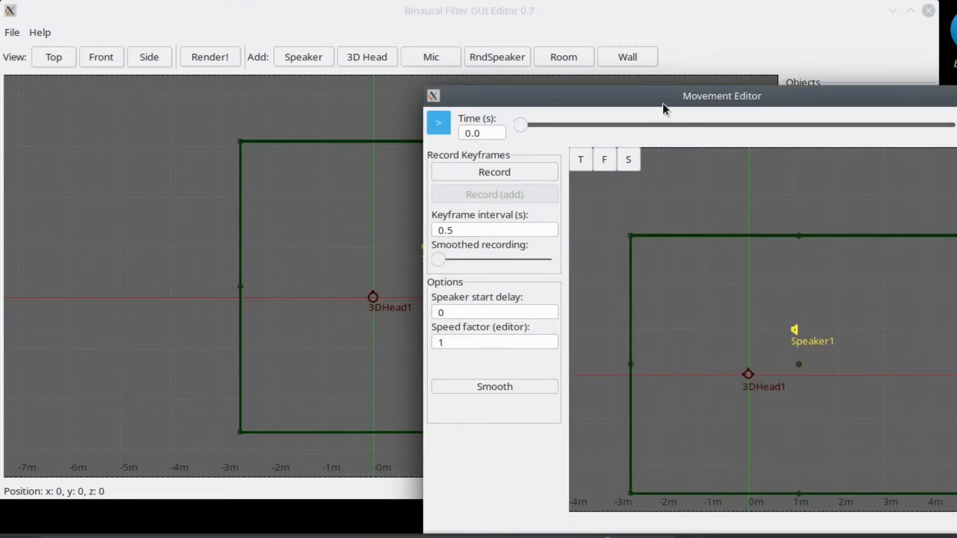
drag(662, 102, 327, 37)
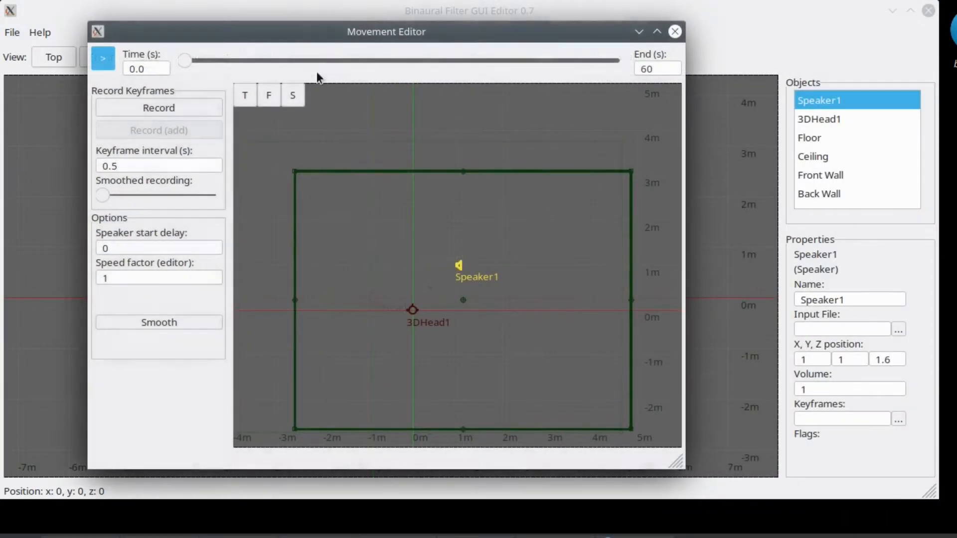
scroll(464, 277, up, 3)
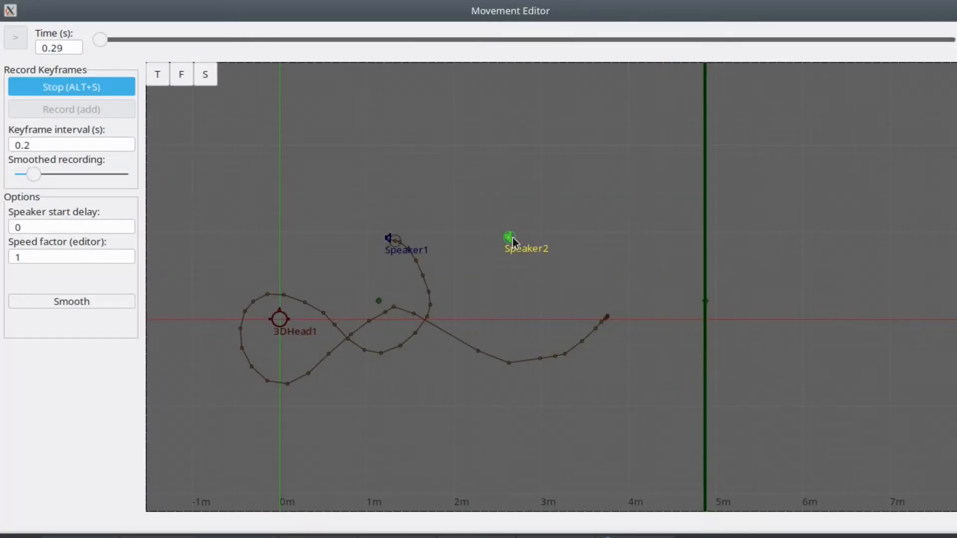
Step: Record a movement path for Speaker2 that curves around 3DHead1
drag(532, 276, 528, 334)
mouse_move(394, 389)
mouse_down()
mouse_move(250, 358)
mouse_move(203, 420)
mouse_up()
drag(280, 432, 407, 358)
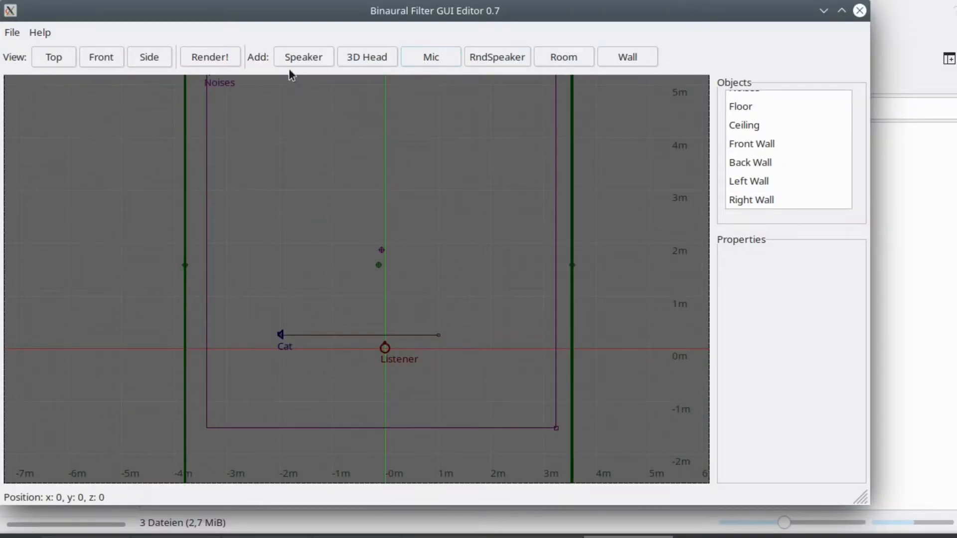
Step: Render the example scene with the Cat speaker and select the rendered result.raw in the examples folder in Dolphin
click(213, 55)
click(405, 320)
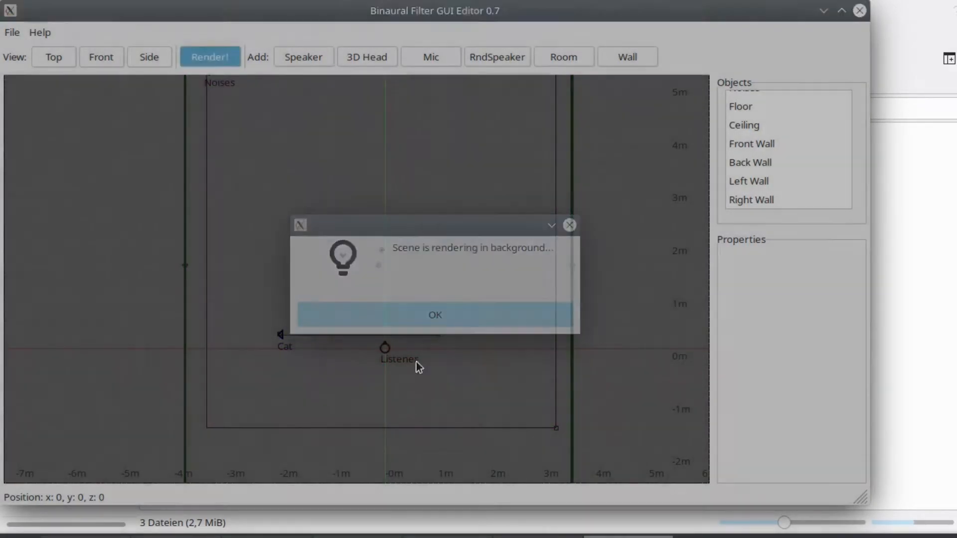
click(538, 536)
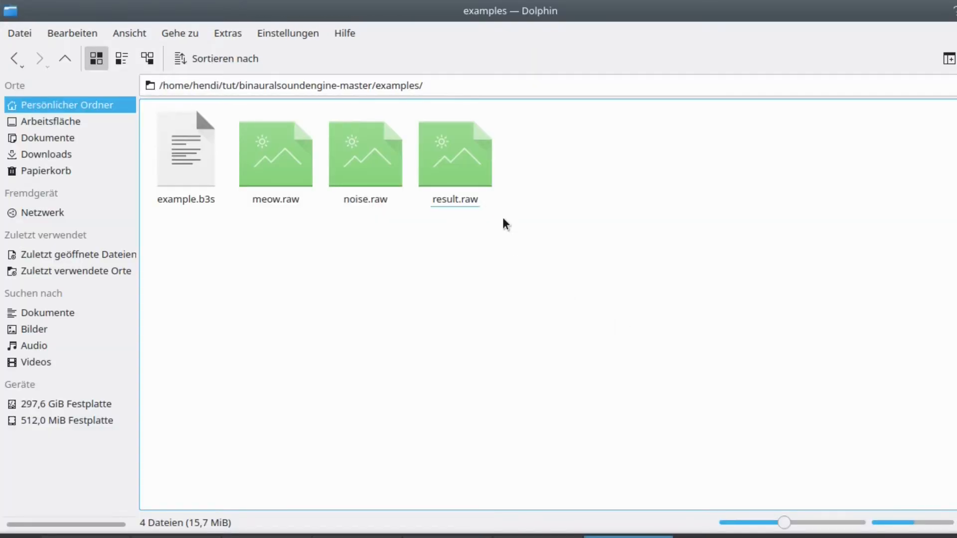
click(481, 185)
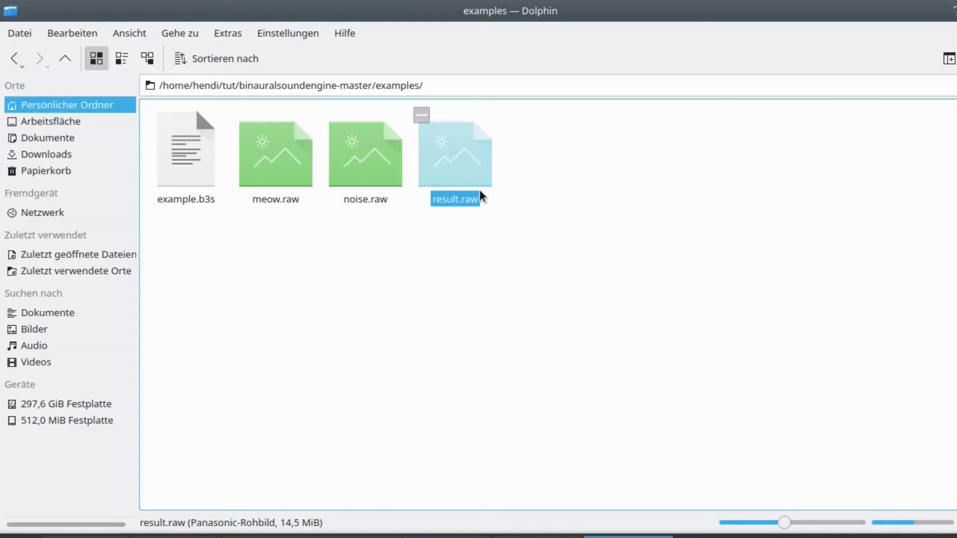
Step: Go to the Audacity website and open its Download section
click(538, 537)
drag(801, 328, 829, 328)
click(807, 329)
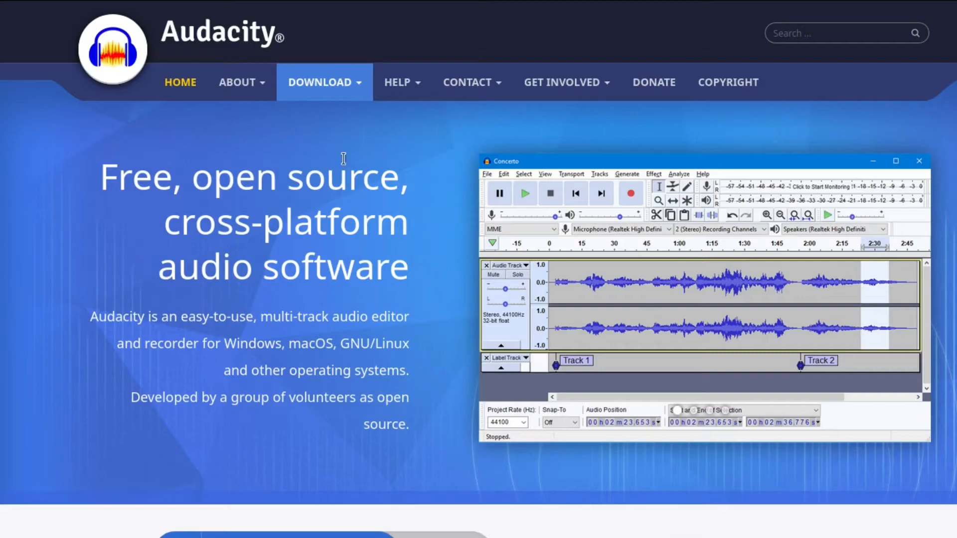
click(333, 97)
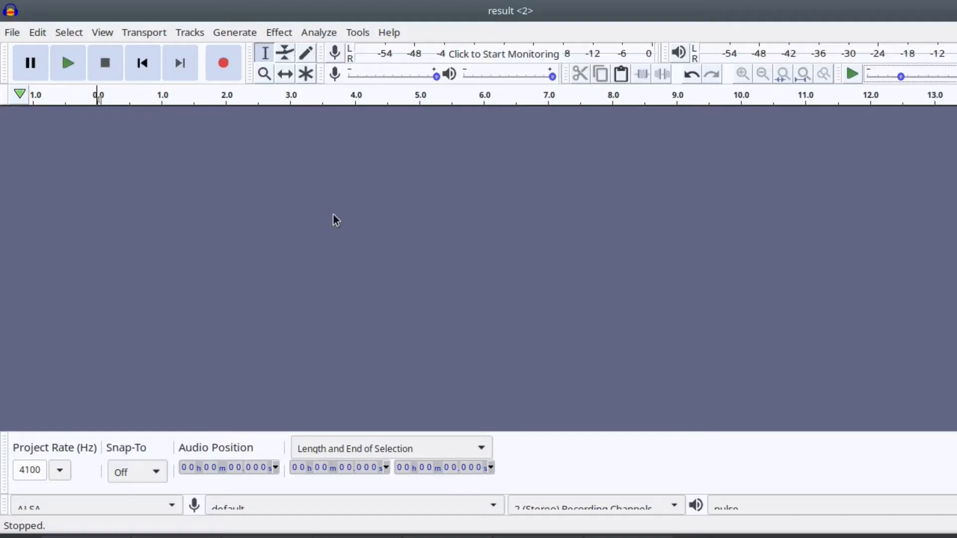
Step: In Audacity, start a raw data import of result.raw from the binauralsoundengine-master examples folder
click(13, 32)
mouse_move(61, 166)
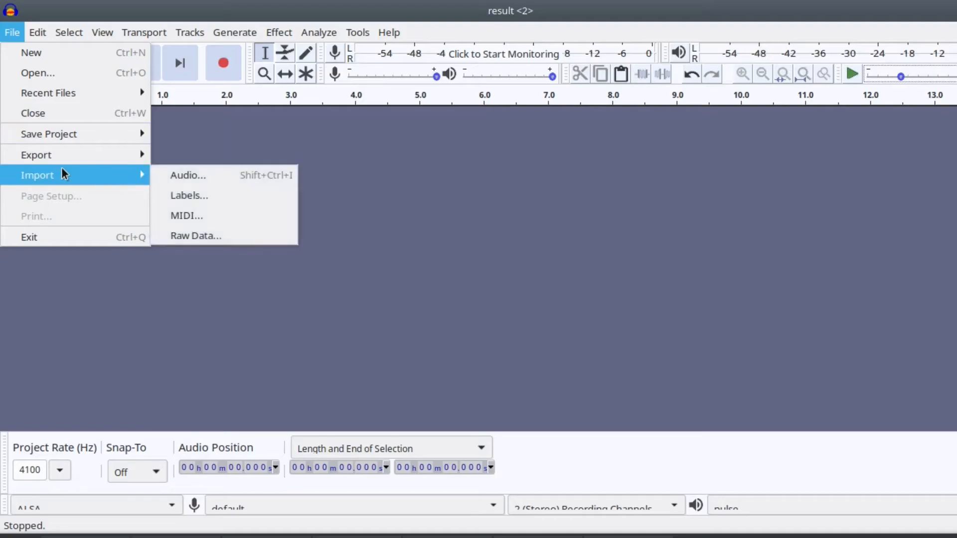
click(192, 236)
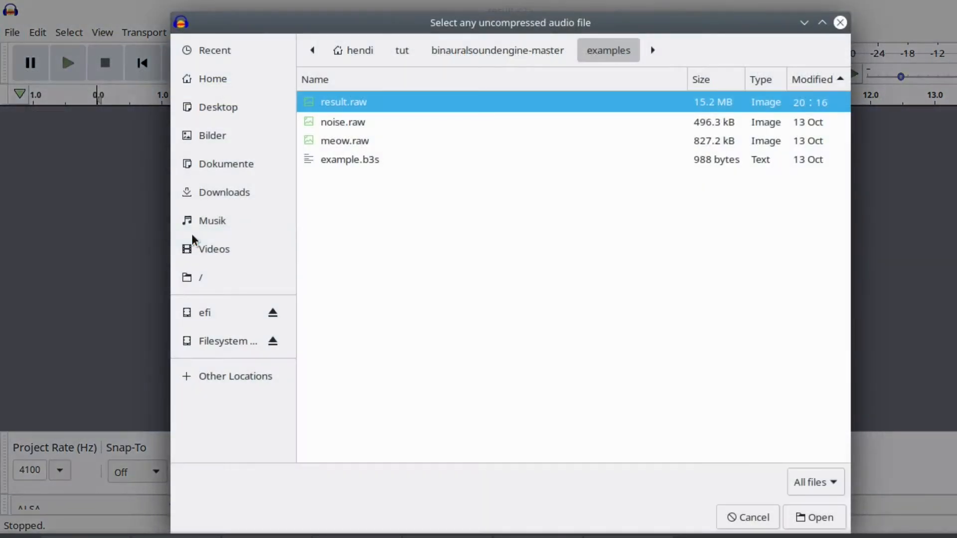
double_click(341, 104)
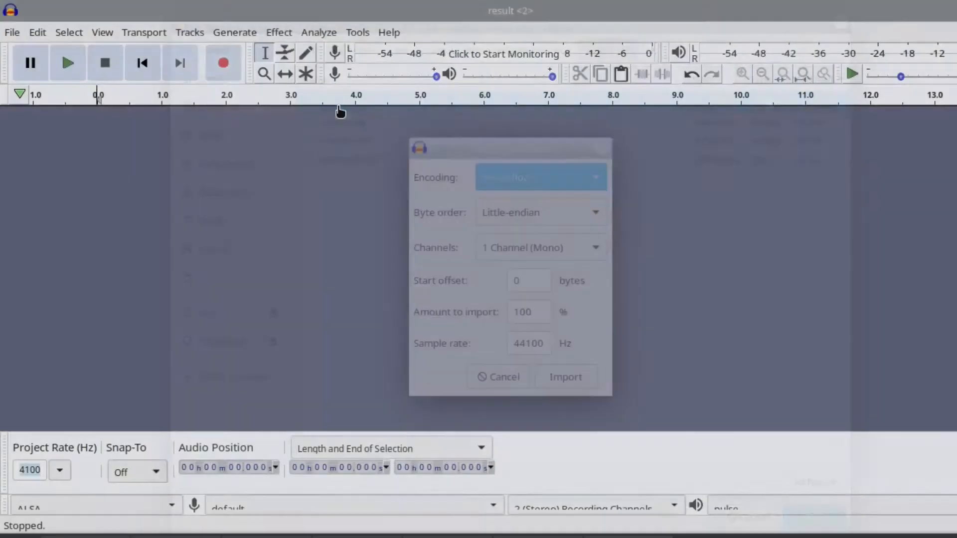
Step: Import the raw data as 32-bit float with 2 Channels (Stereo)
click(495, 181)
click(502, 155)
click(506, 246)
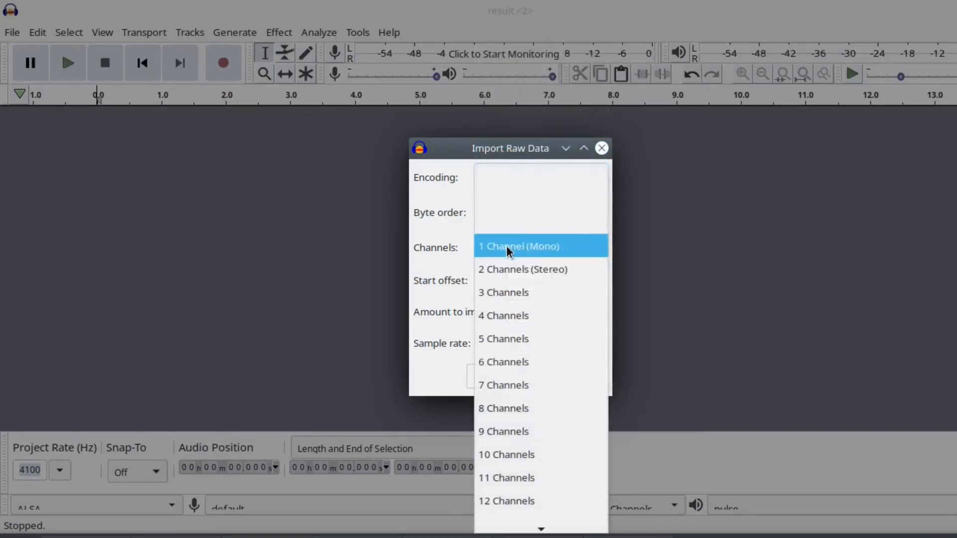
click(506, 267)
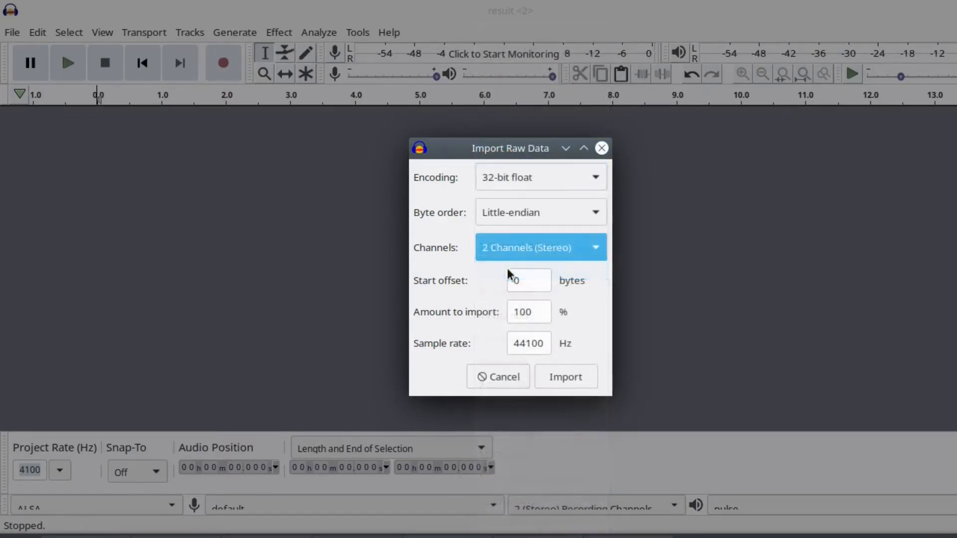
click(568, 380)
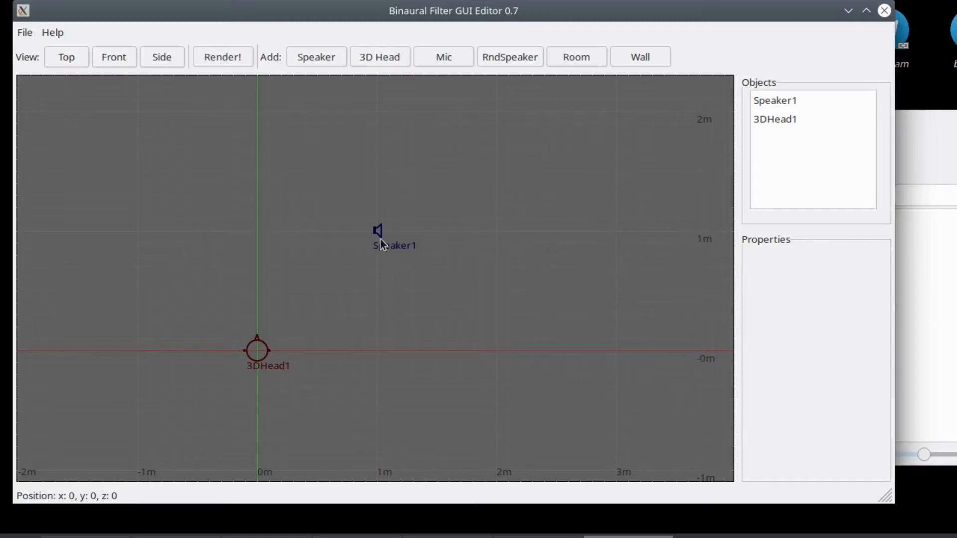
Step: Select Speaker1 in the binaural scene and load blablabla.mp3 from the snd folder into Audacity
click(381, 239)
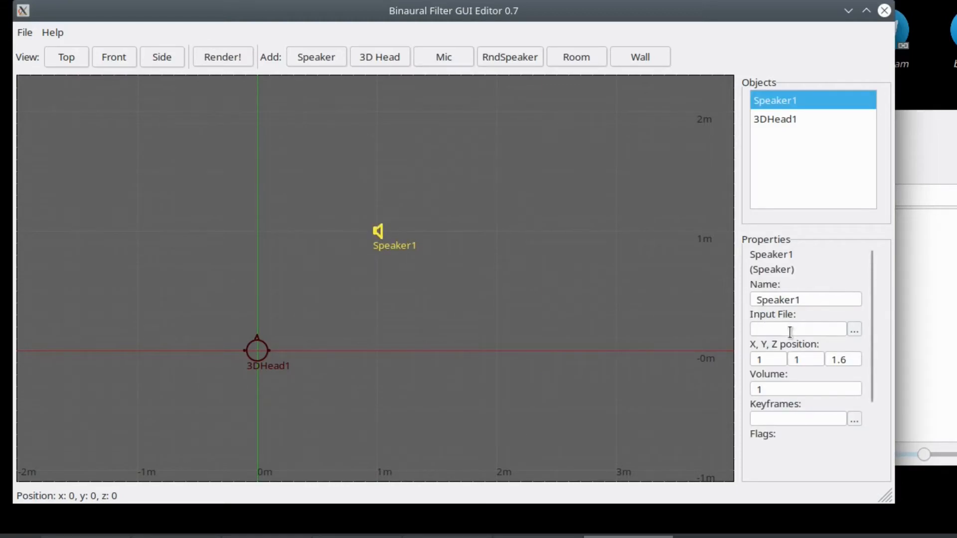
click(916, 325)
drag(667, 283, 395, 284)
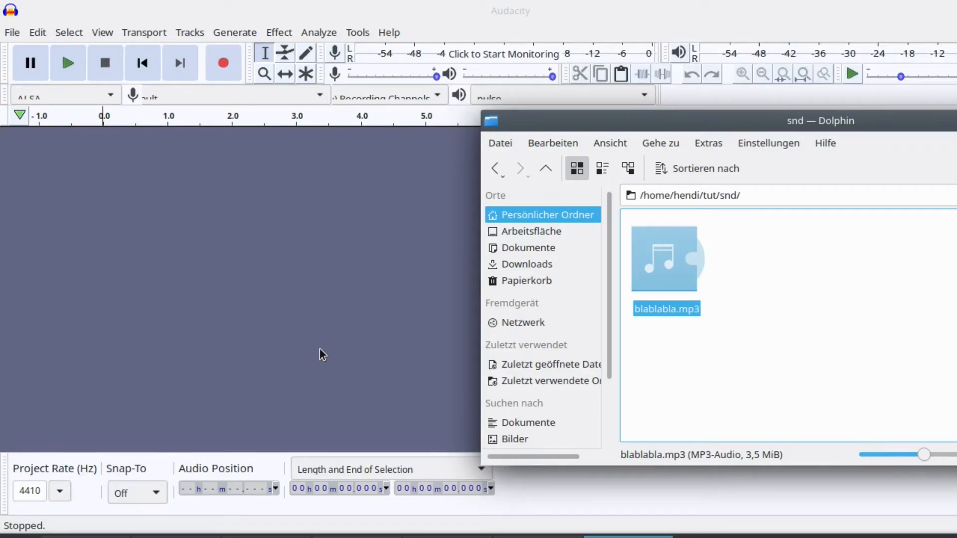
drag(657, 258, 297, 245)
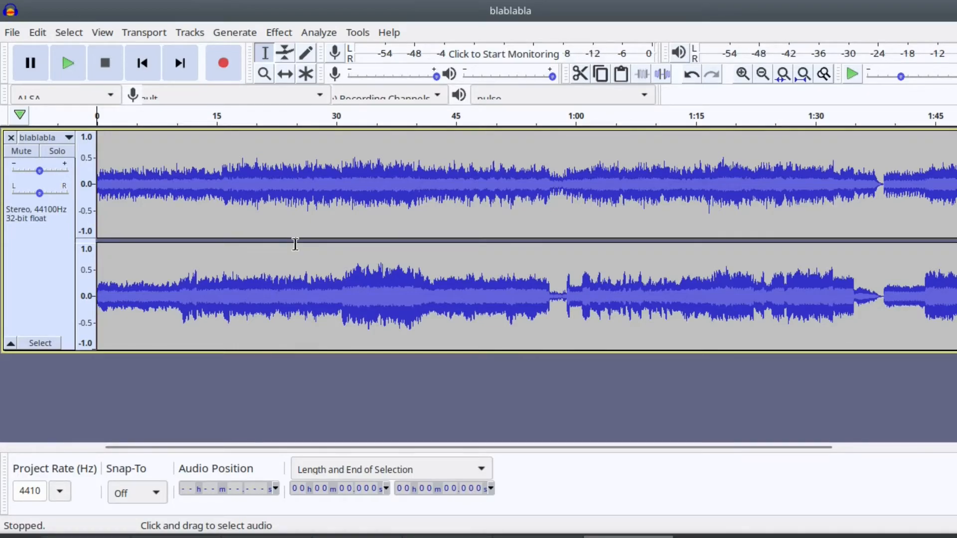
Step: Split the blablabla stereo track into mono tracks and delete the first of them
drag(202, 169, 699, 291)
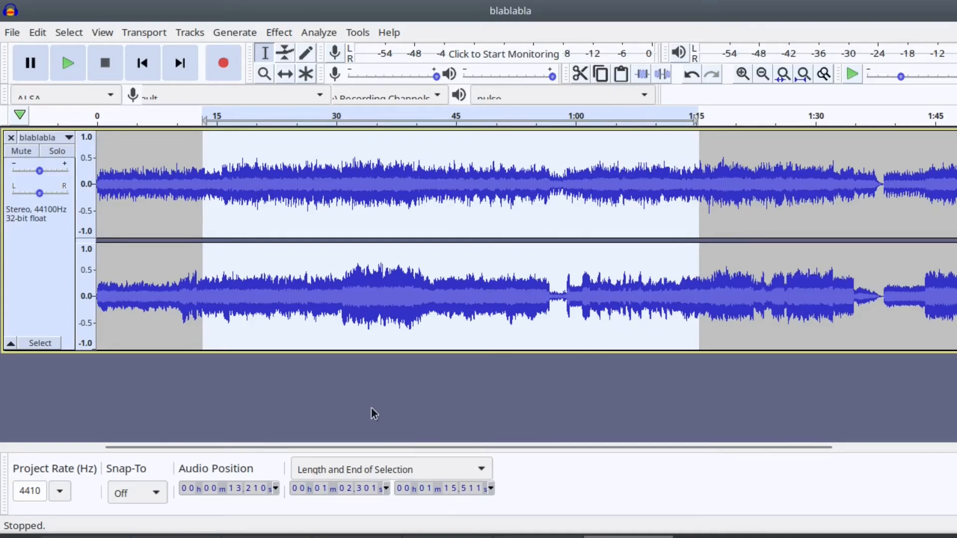
click(154, 259)
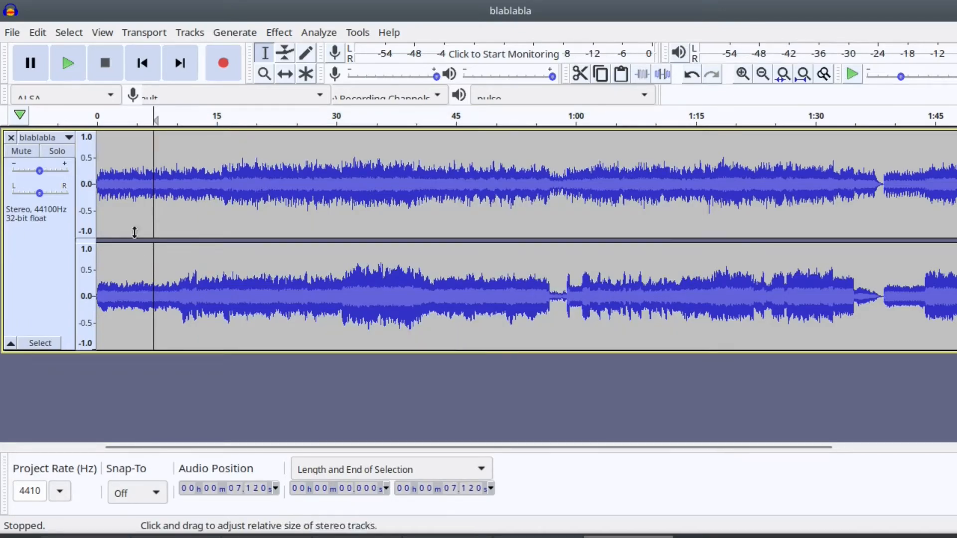
click(70, 140)
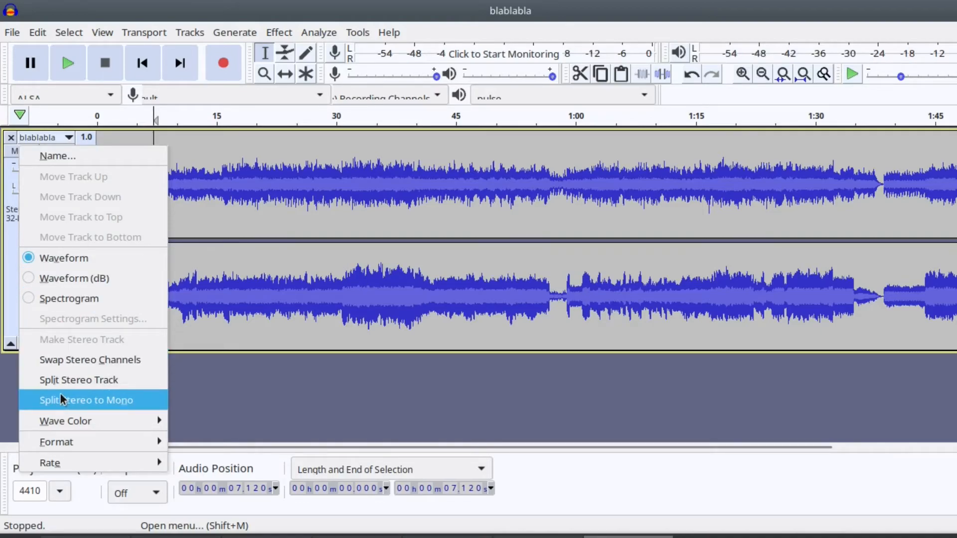
click(114, 402)
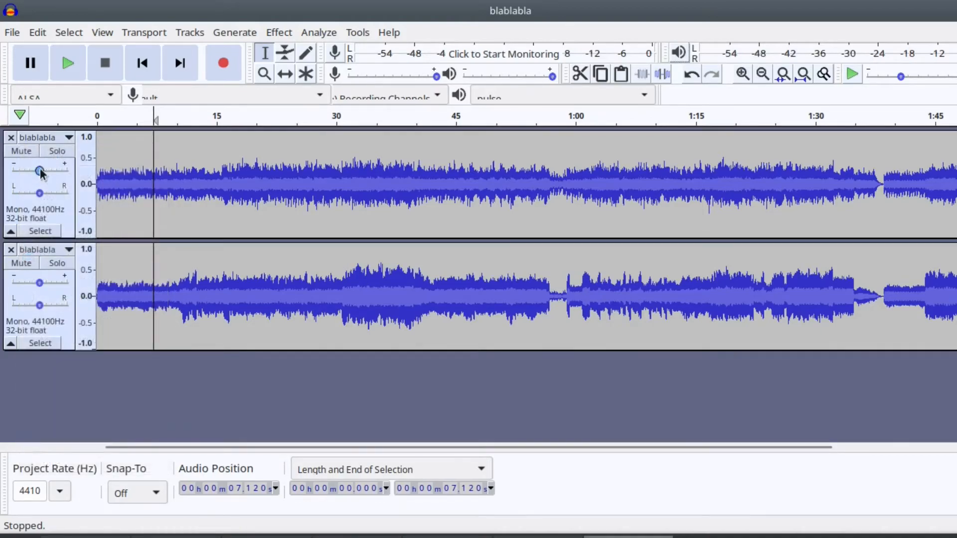
click(10, 138)
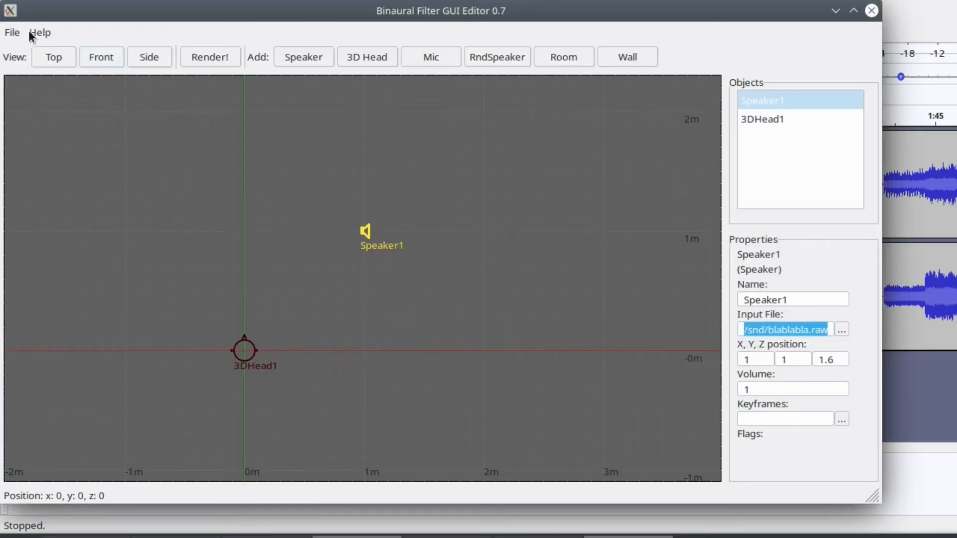
click(13, 35)
click(41, 133)
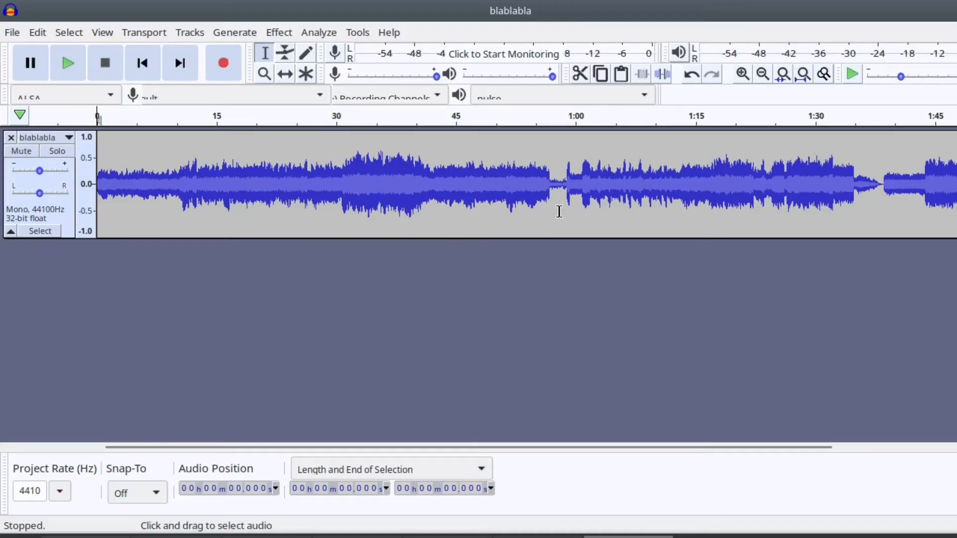
Step: Select about the first 58 seconds of the mono track and start exporting only the selected audio
drag(559, 208, 74, 216)
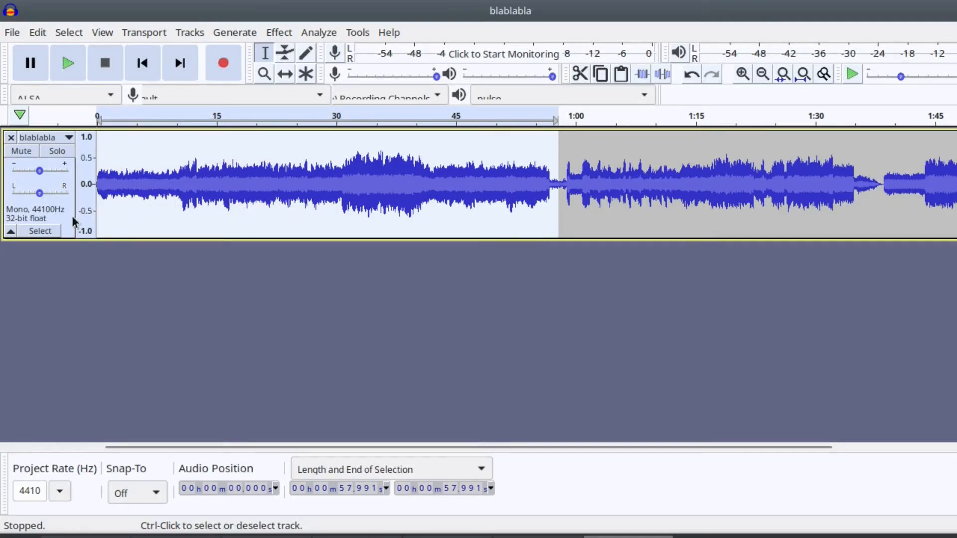
click(12, 32)
mouse_move(30, 154)
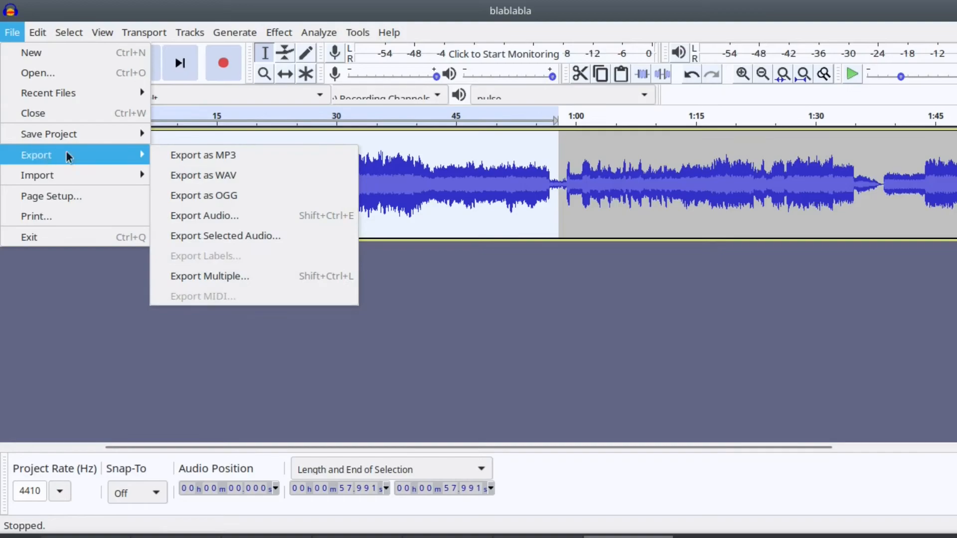
click(187, 234)
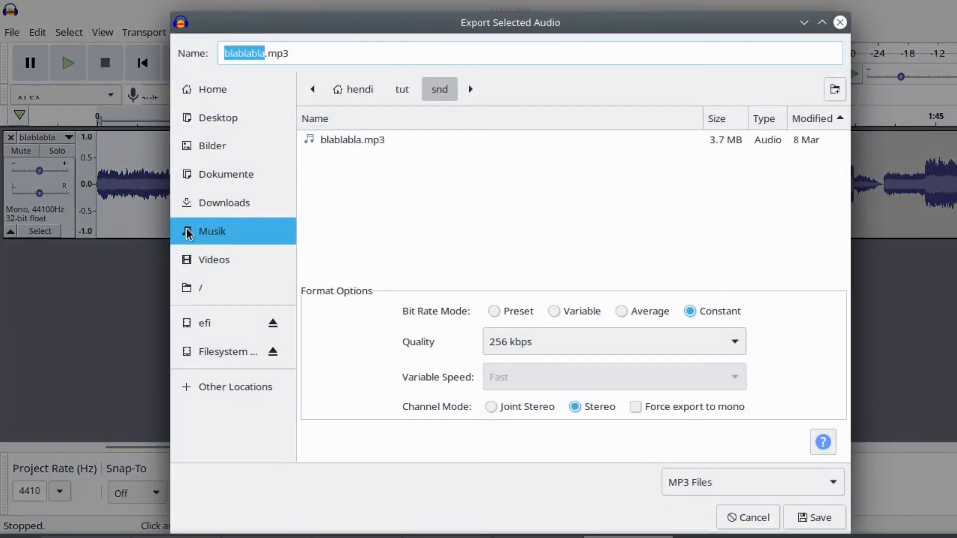
Step: Set the export format to other uncompressed files with 32-bit float encoding
click(748, 483)
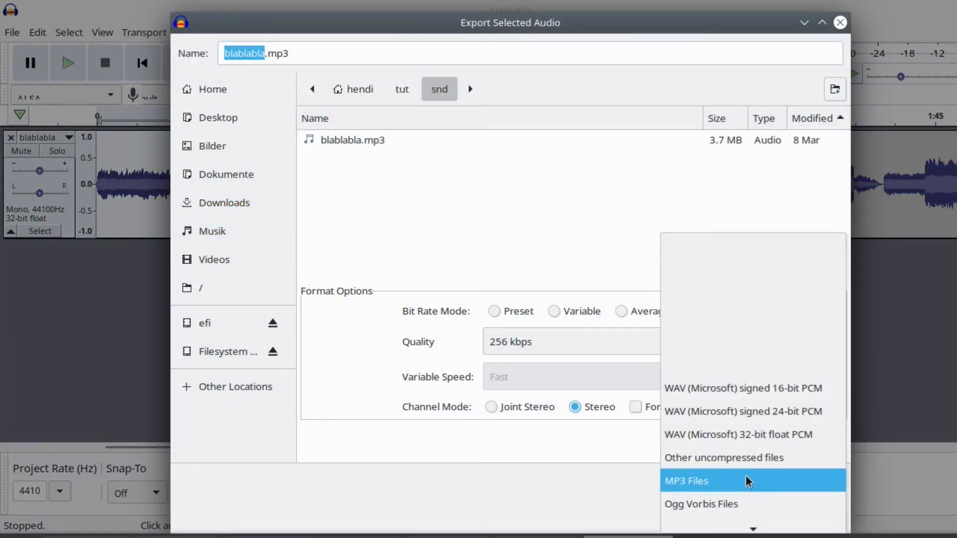
click(745, 457)
click(586, 368)
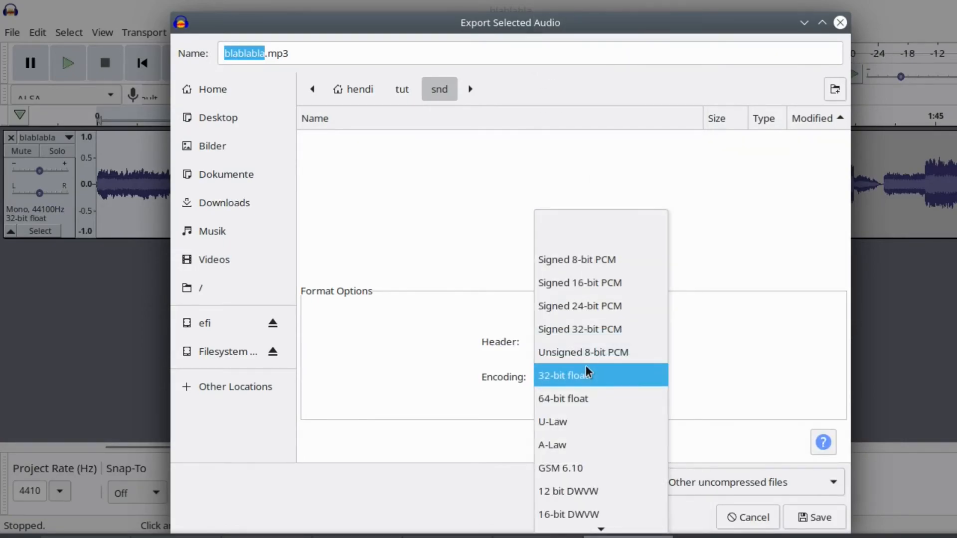
click(586, 374)
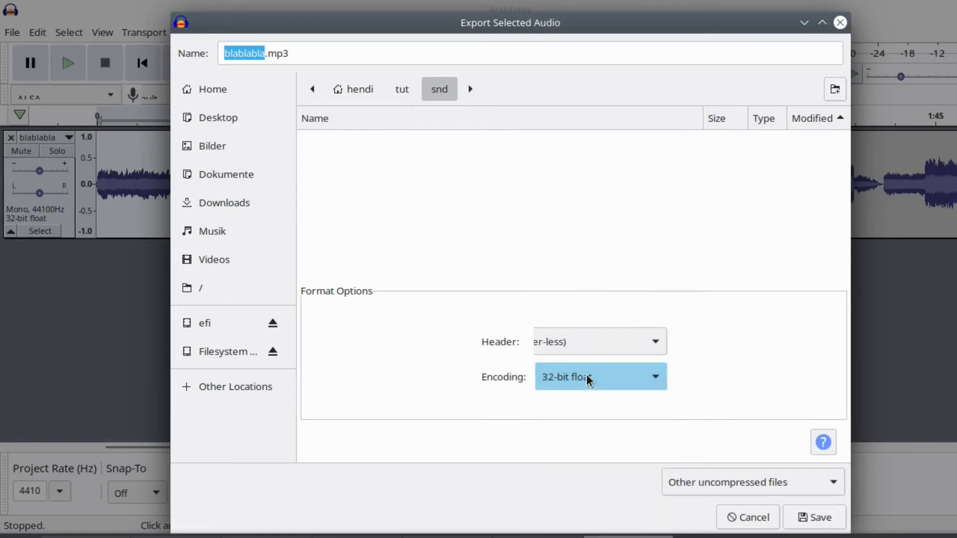
Step: Name the export blablabla.raw and save it in the snd folder
drag(291, 56, 109, 40)
text(blablabla.raw)
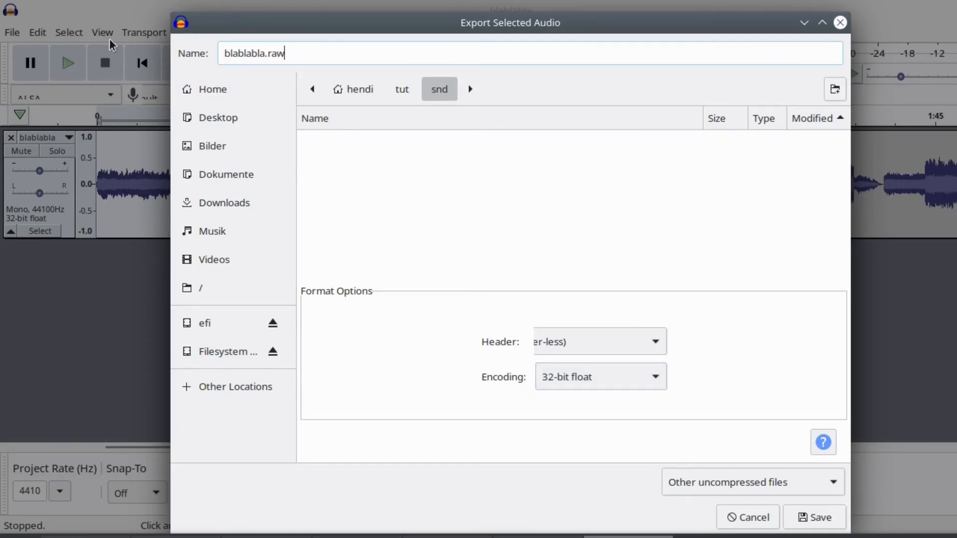
click(817, 518)
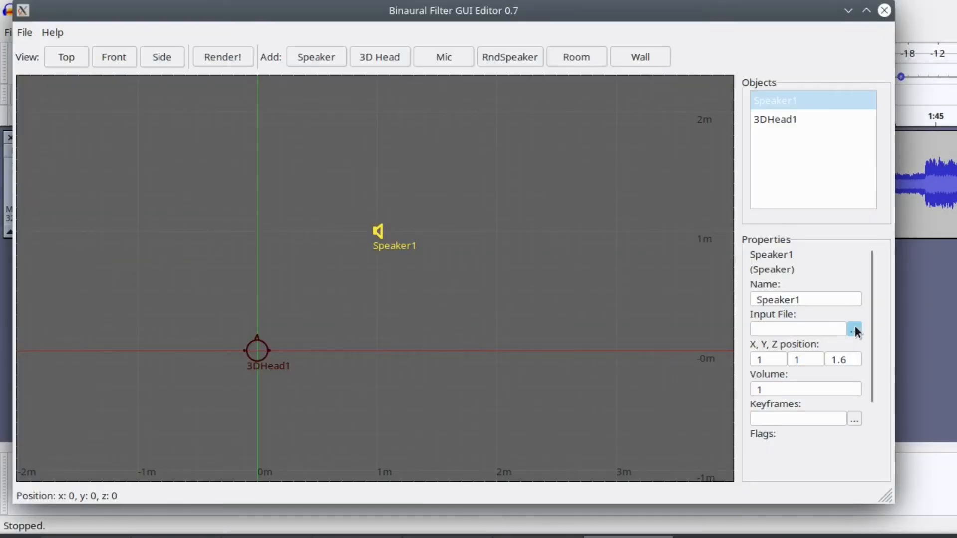
Step: Switch to Binaural Filter GUI Editor and load blablabla.raw as Speaker1's input file
click(855, 329)
double_click(279, 102)
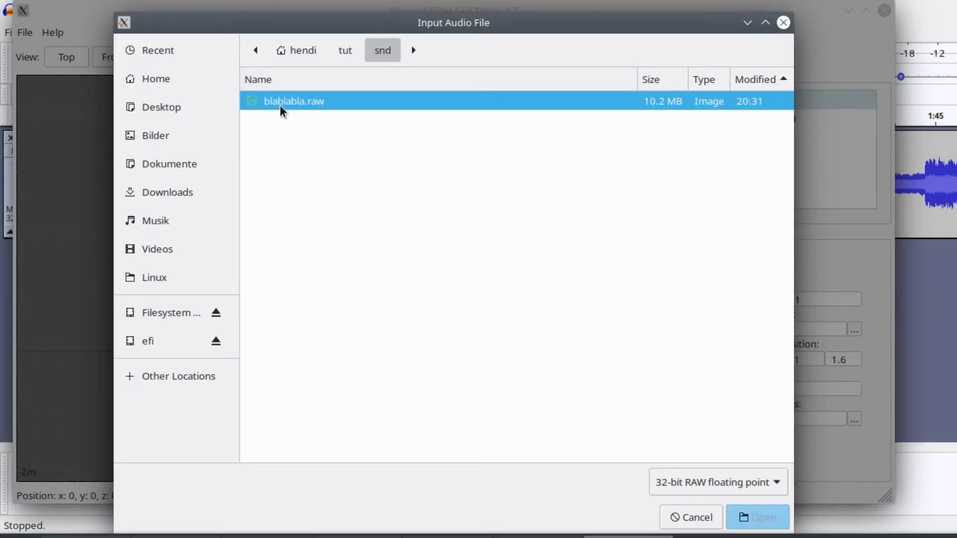